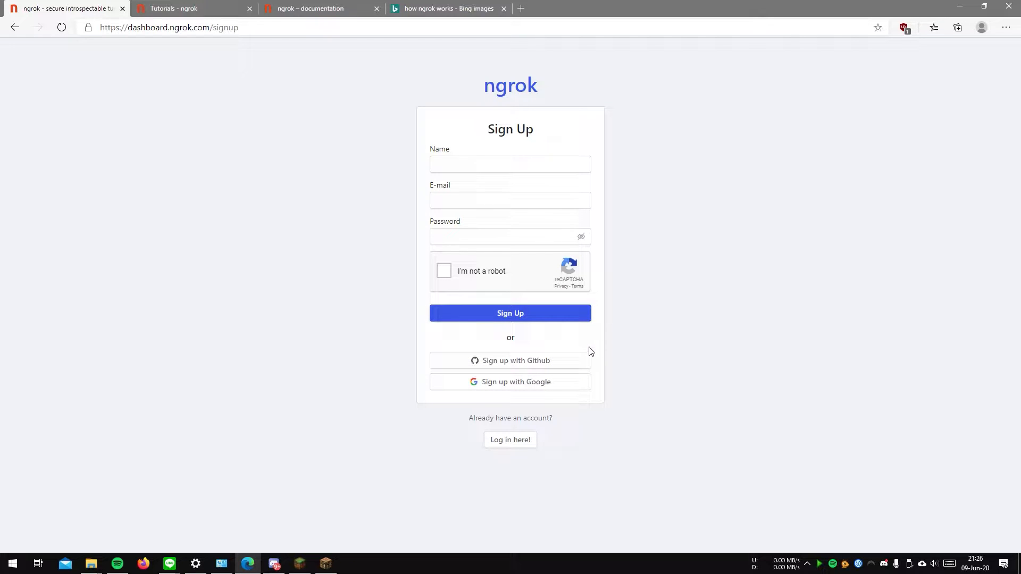
Step: Sign up for ngrok with a Google account and download the Windows version of ngrok
click(558, 388)
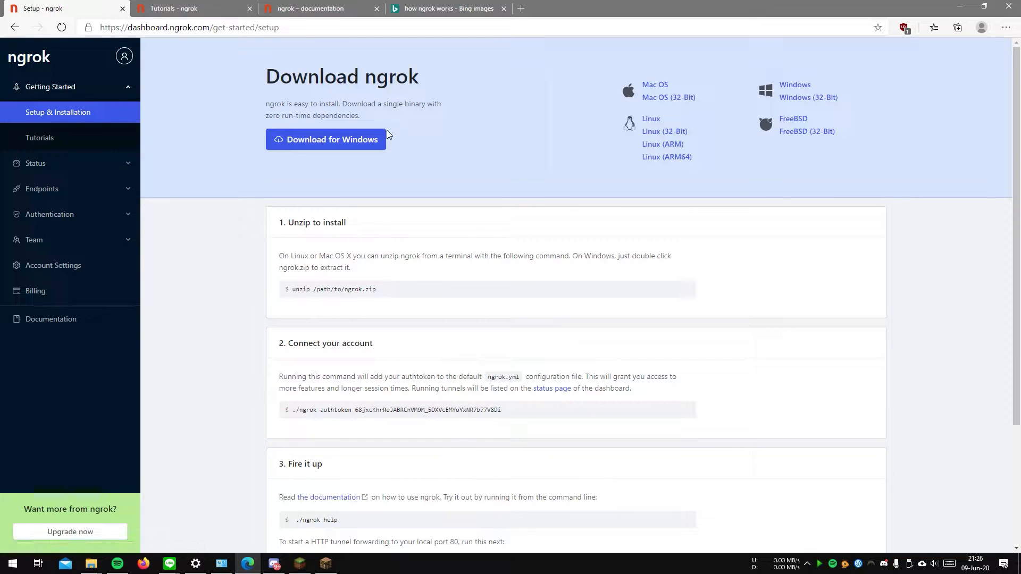
click(322, 142)
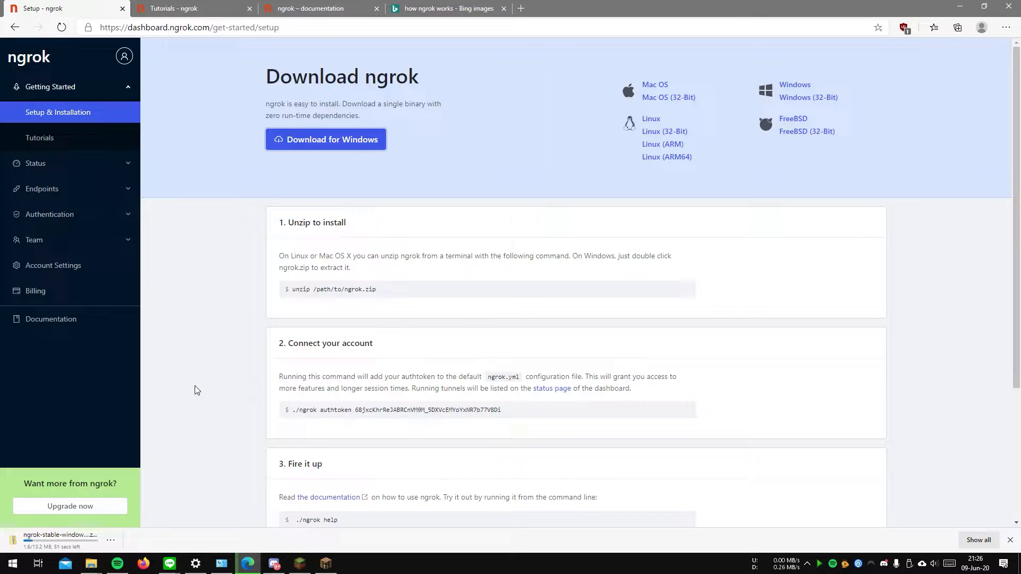
Step: Show the downloaded ngrok-stable-windows-amd64.zip in its folder and cut it for moving
click(111, 540)
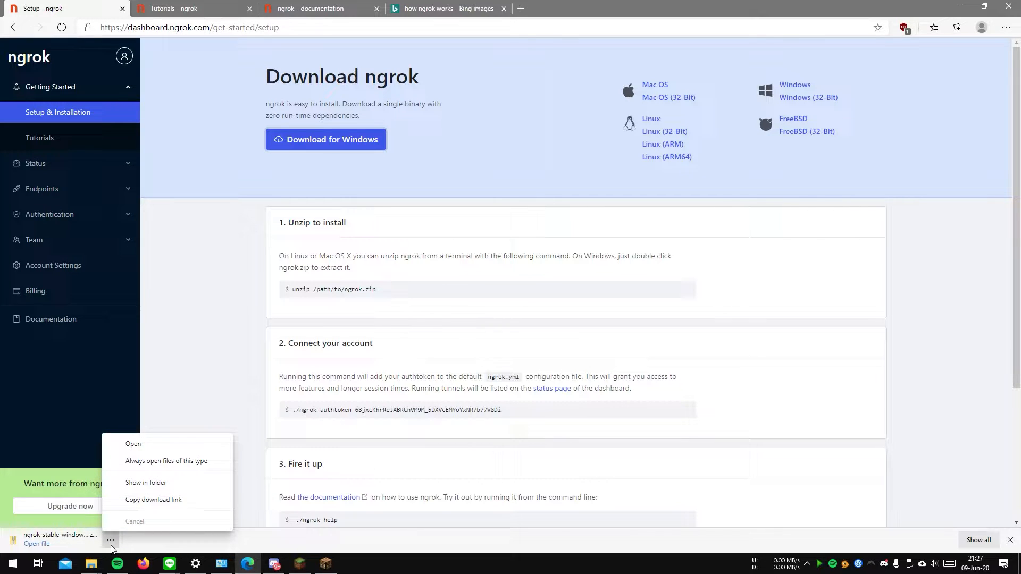
click(155, 484)
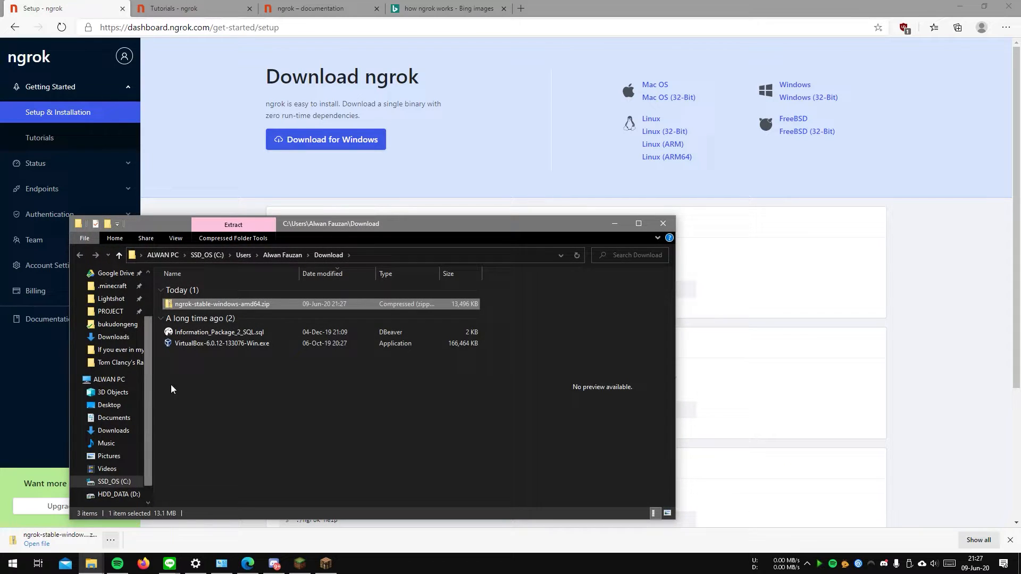
right_click(258, 304)
click(283, 231)
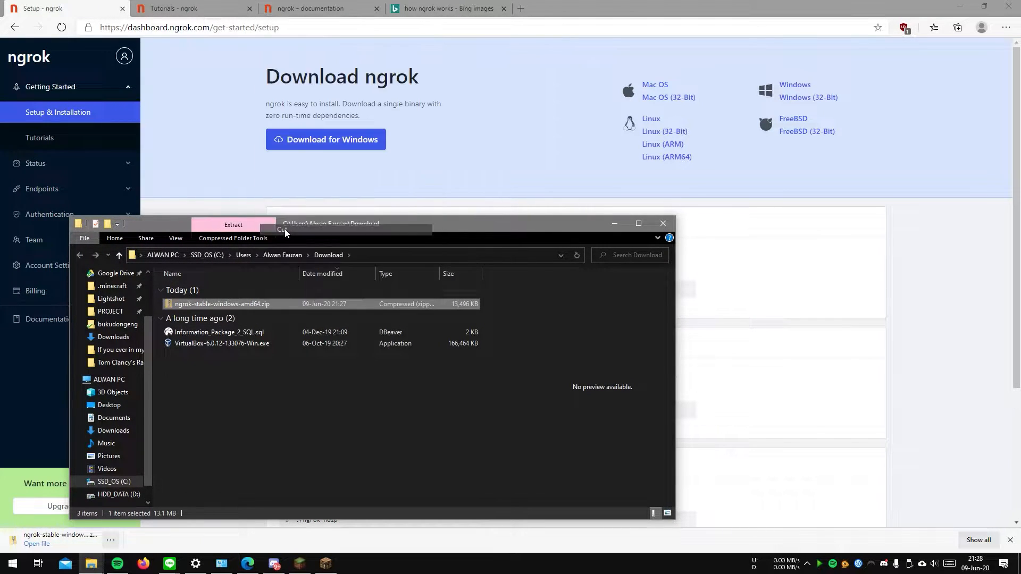
Step: Open the SERVER MINECRAFT folder on HDD_DATA (D:) and create a folder named ngrok inside it
click(189, 384)
click(114, 494)
scroll(310, 422, down, 3)
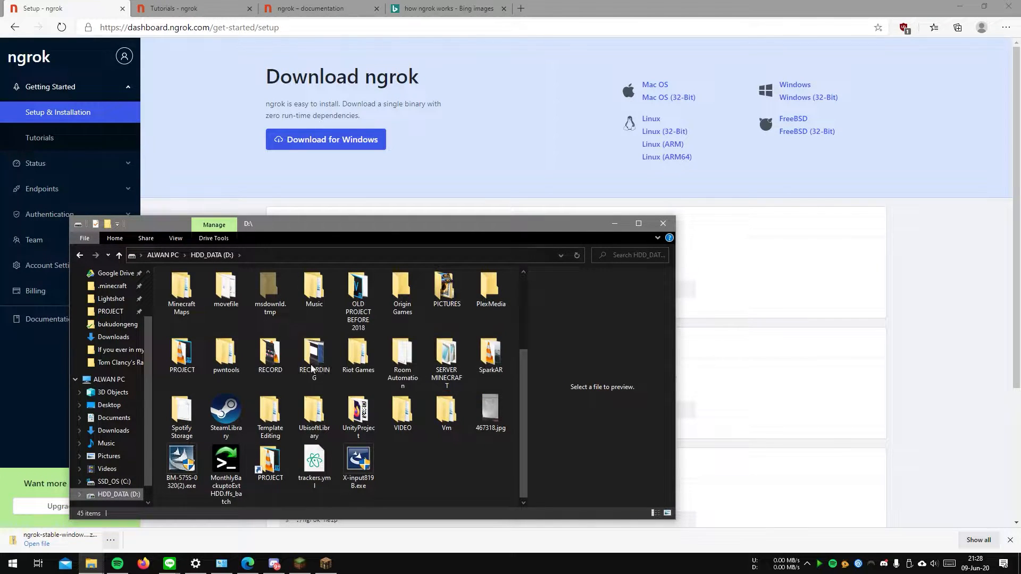
double_click(456, 368)
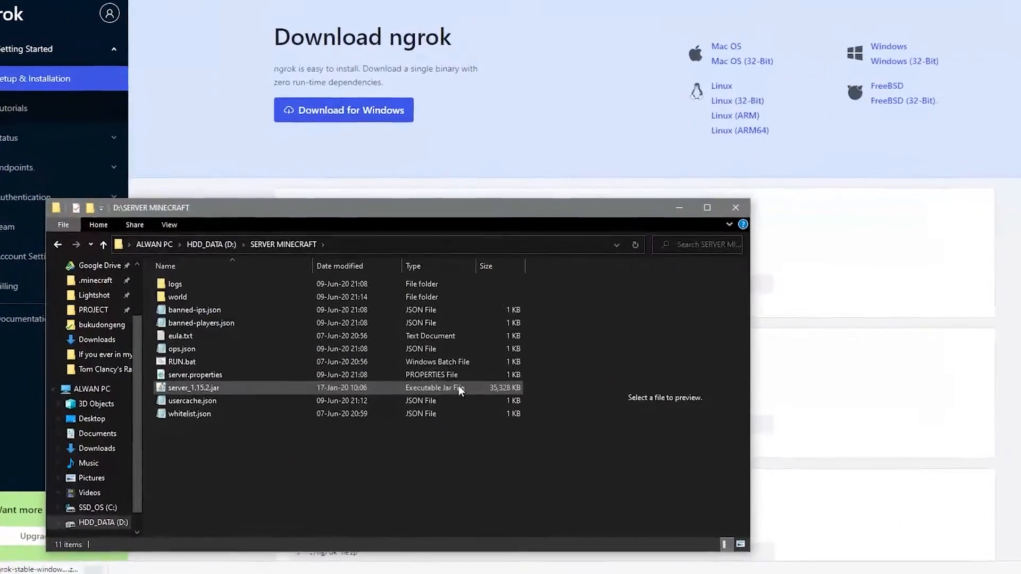
right_click(226, 512)
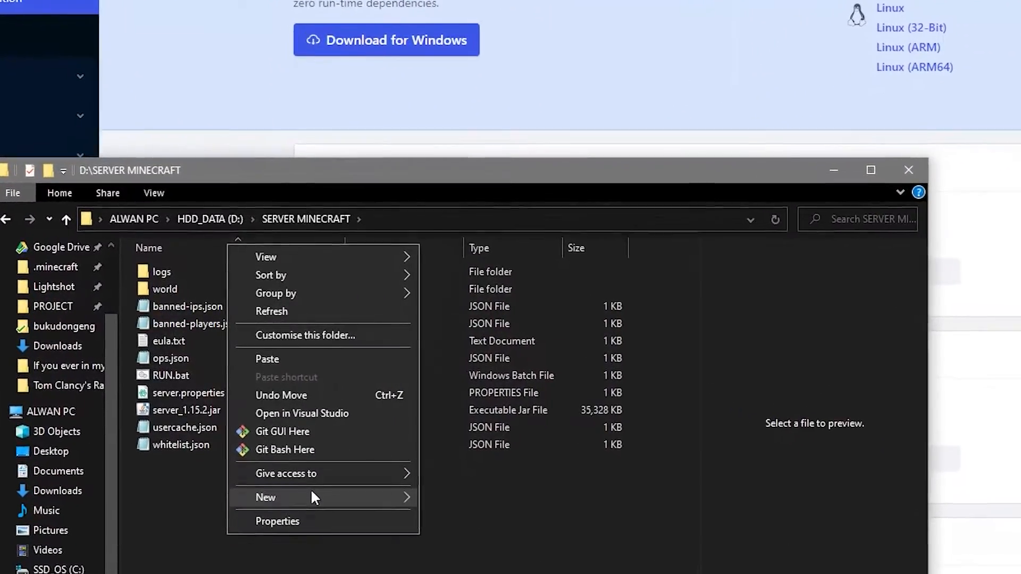
mouse_move(301, 471)
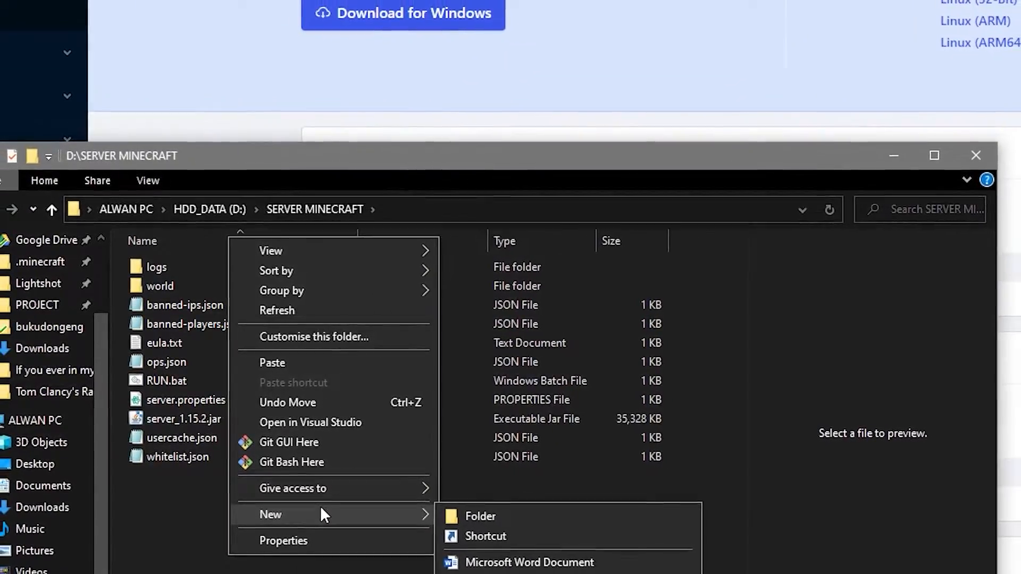
click(529, 516)
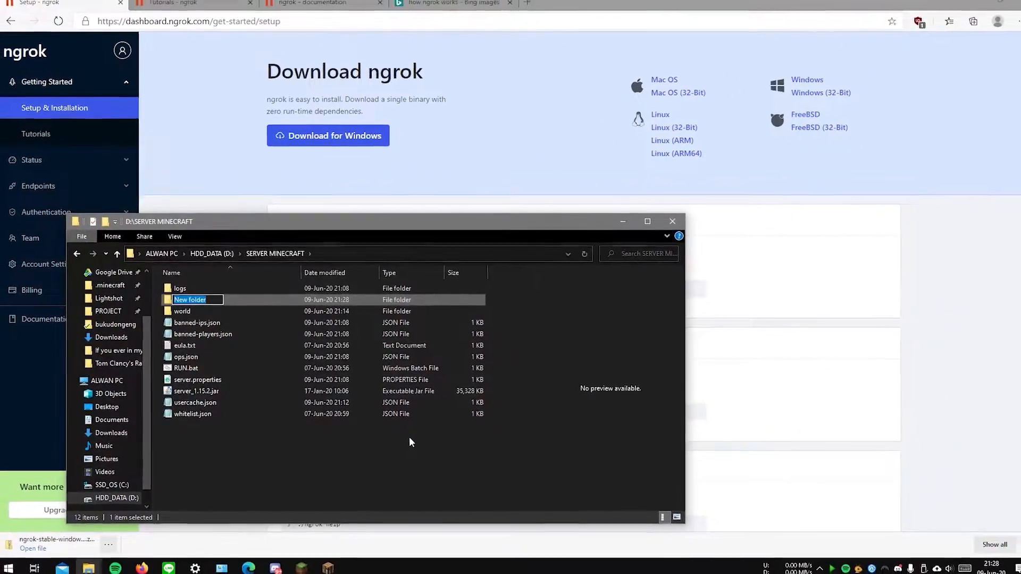
text(ngrok)
key(Return)
key(Return)
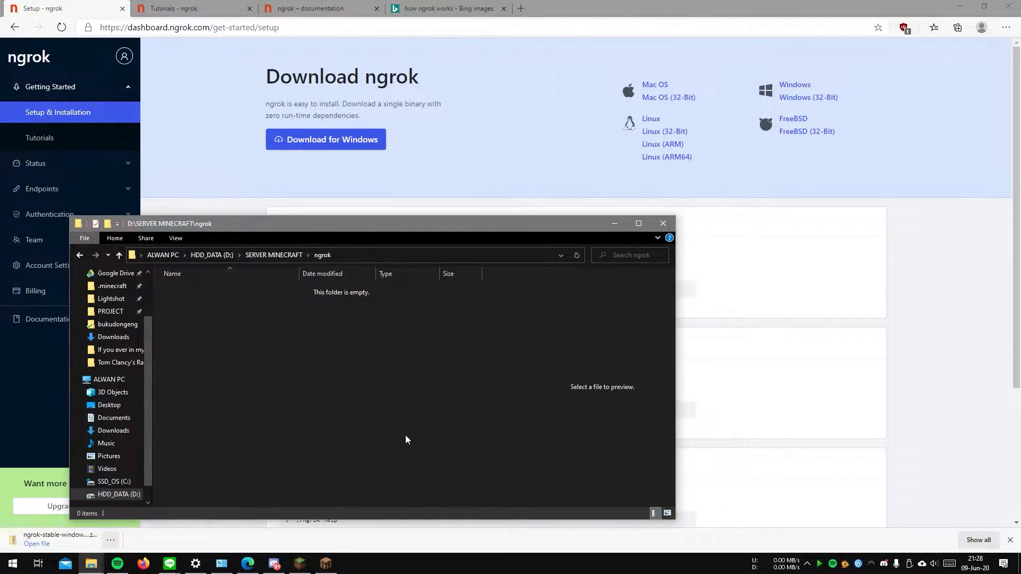
Step: Paste the cut ngrok zip into the new ngrok folder and extract it there with 7-Zip
key(ctrl+v)
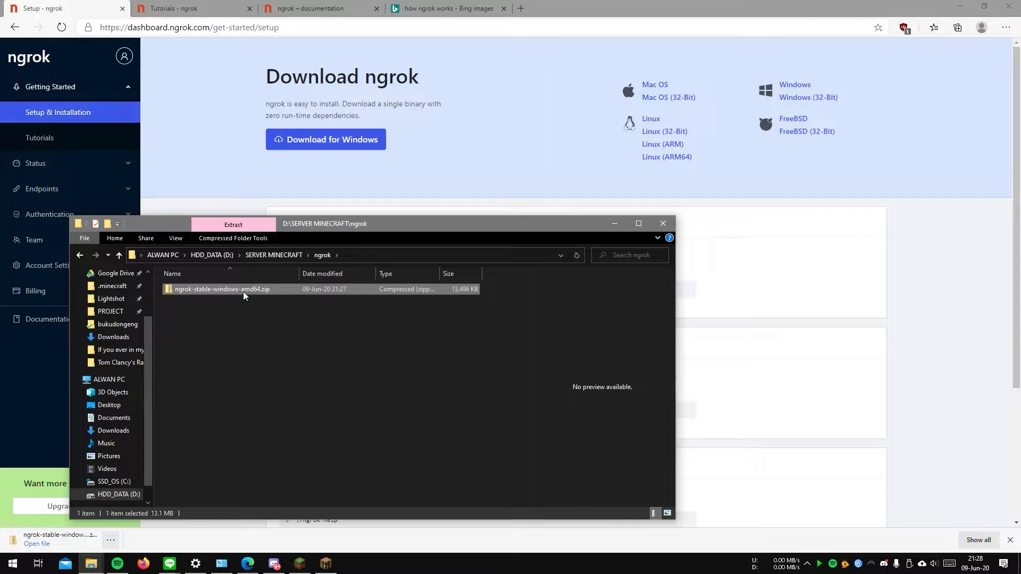
right_click(240, 292)
mouse_move(352, 360)
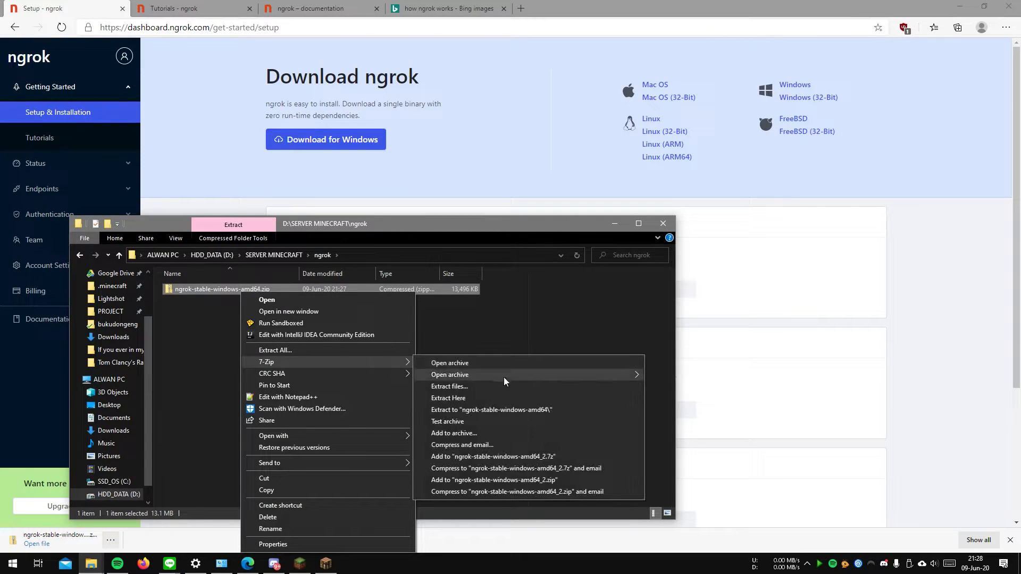
click(506, 399)
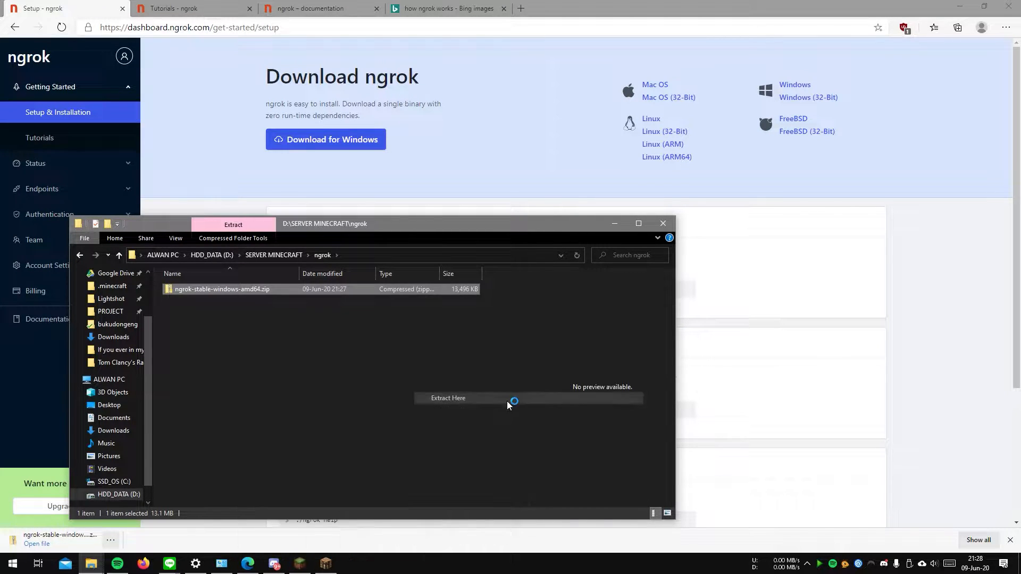
click(273, 329)
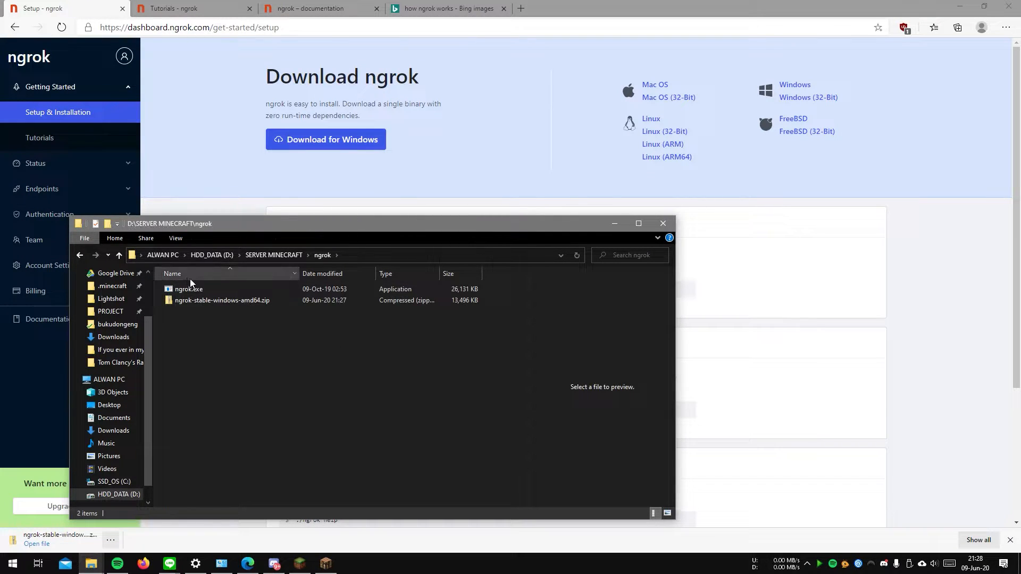
Step: Run ngrok.exe, place its console beside the setup instructions and minimize the file explorer window
double_click(190, 294)
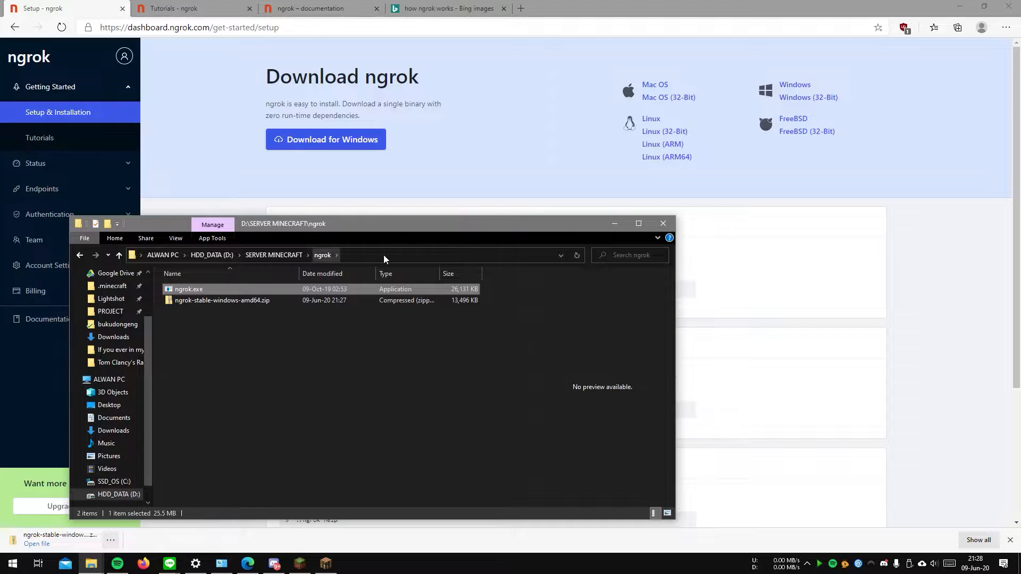
drag(256, 74, 293, 187)
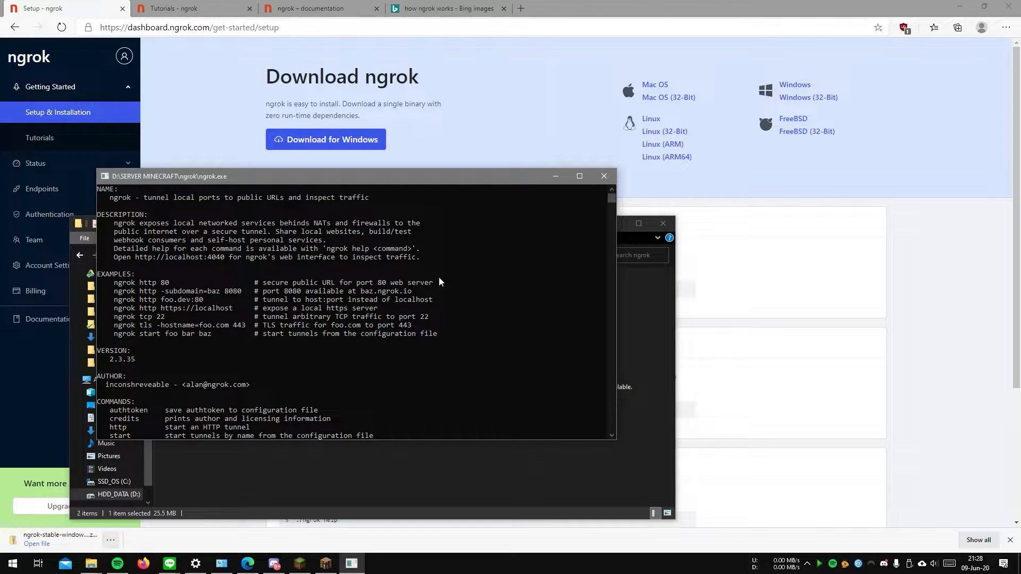
scroll(115, 280, down, 3)
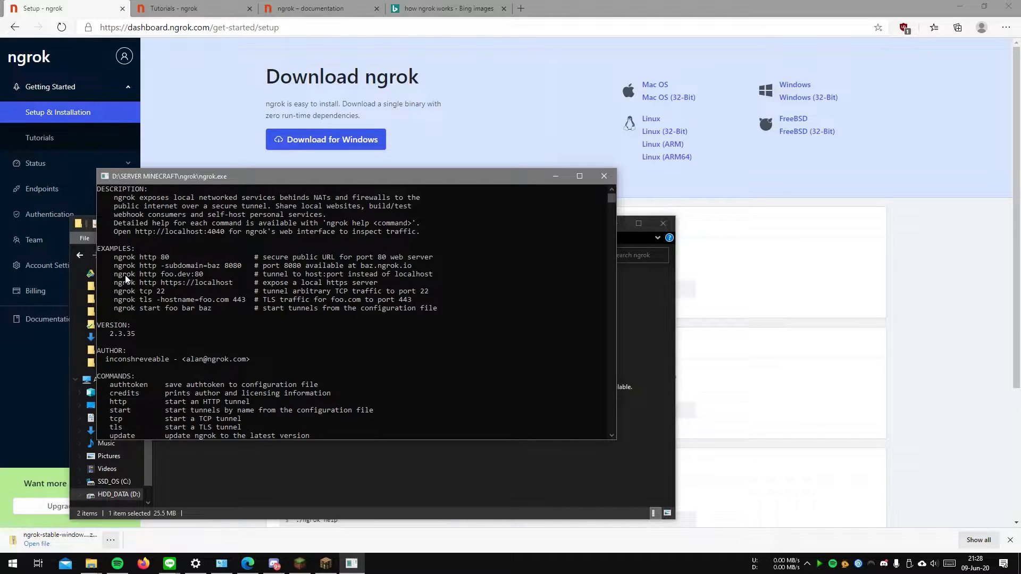
click(218, 436)
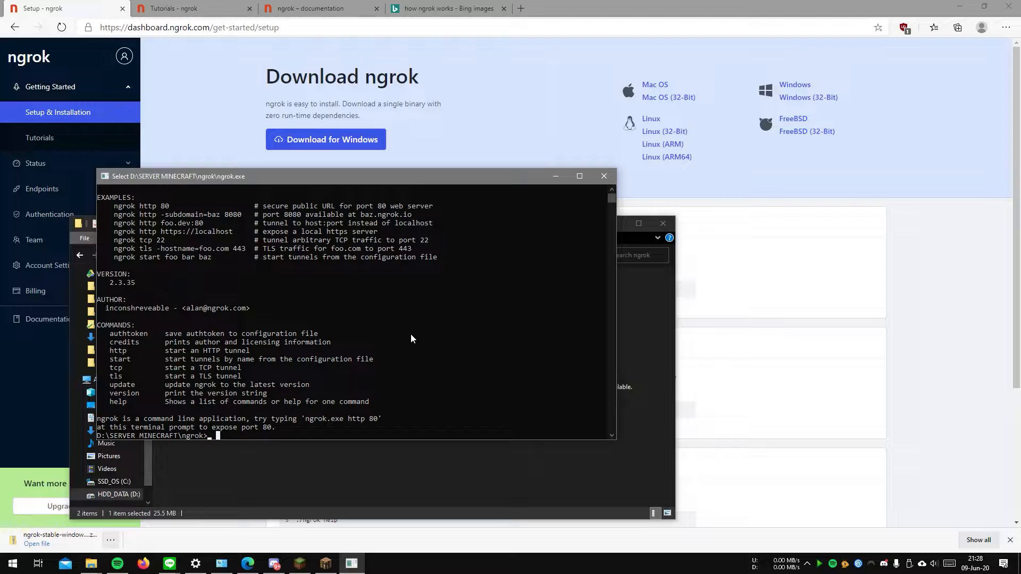
drag(375, 175, 764, 163)
click(612, 223)
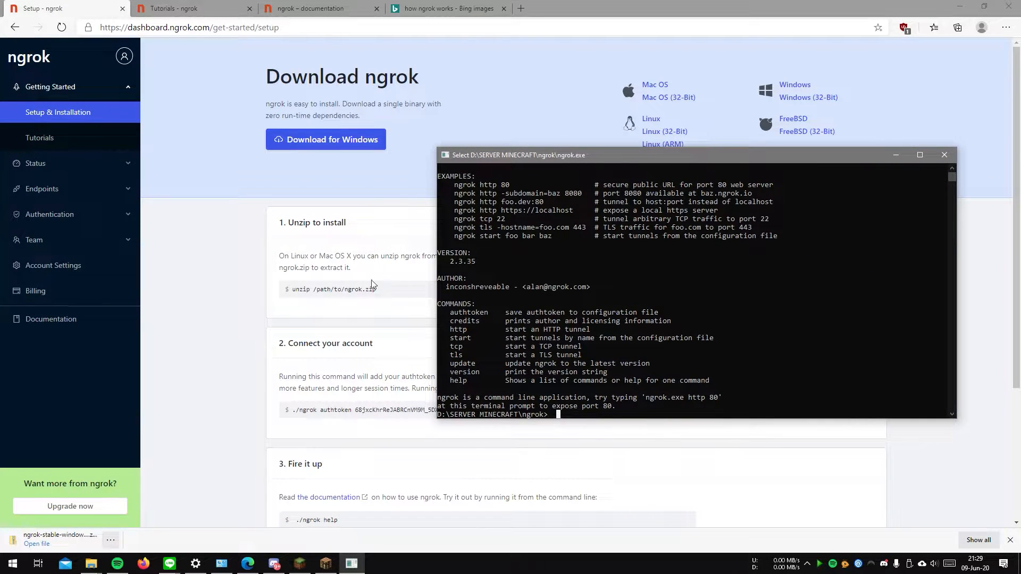
click(674, 356)
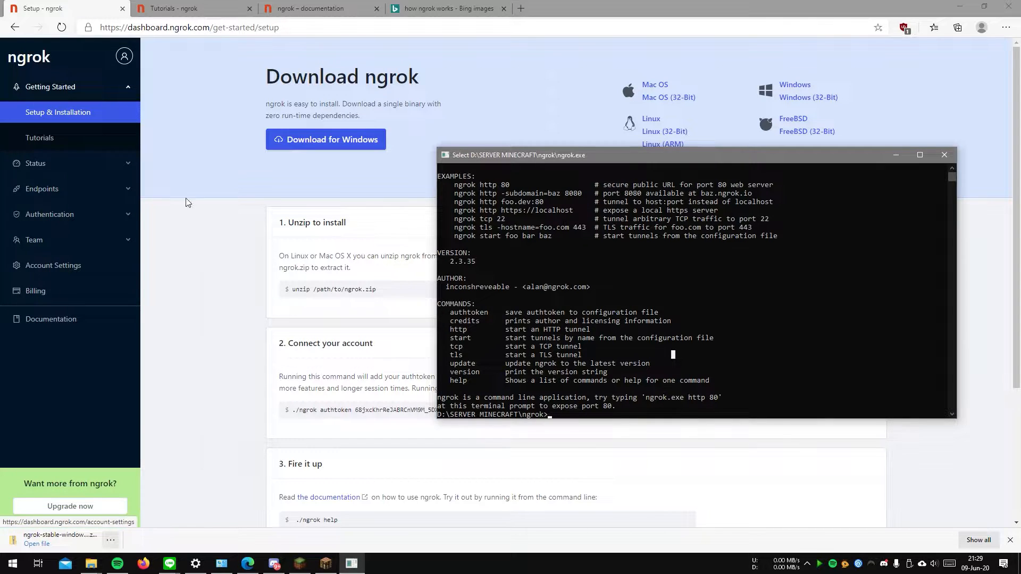
click(229, 321)
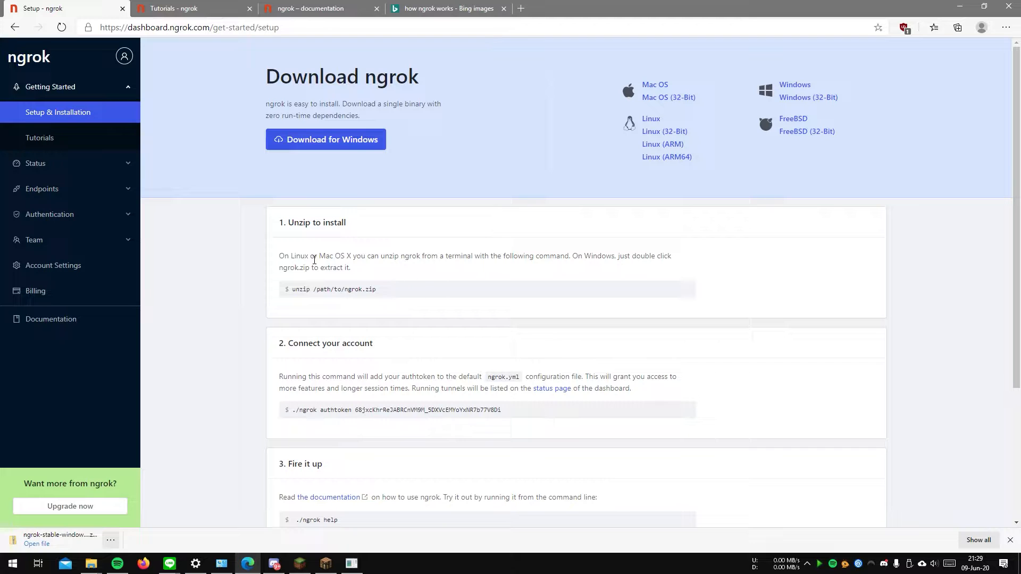
key(alt+Tab)
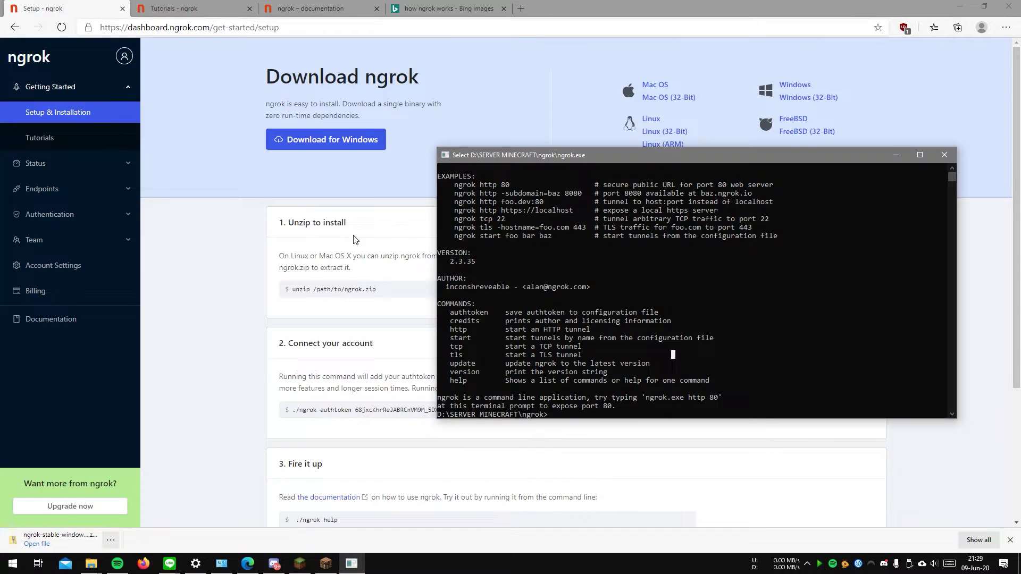
Step: Move the console clear of the setup instructions and copy the ngrok authtoken command under Connect your account, without the leading ./
drag(550, 158, 591, 115)
click(618, 371)
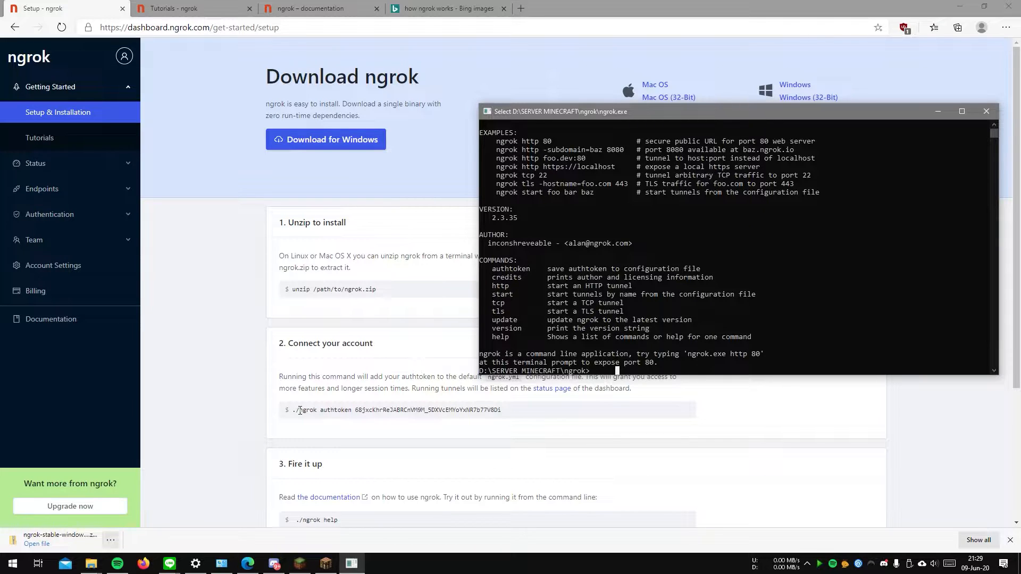
click(300, 410)
drag(300, 410, 511, 415)
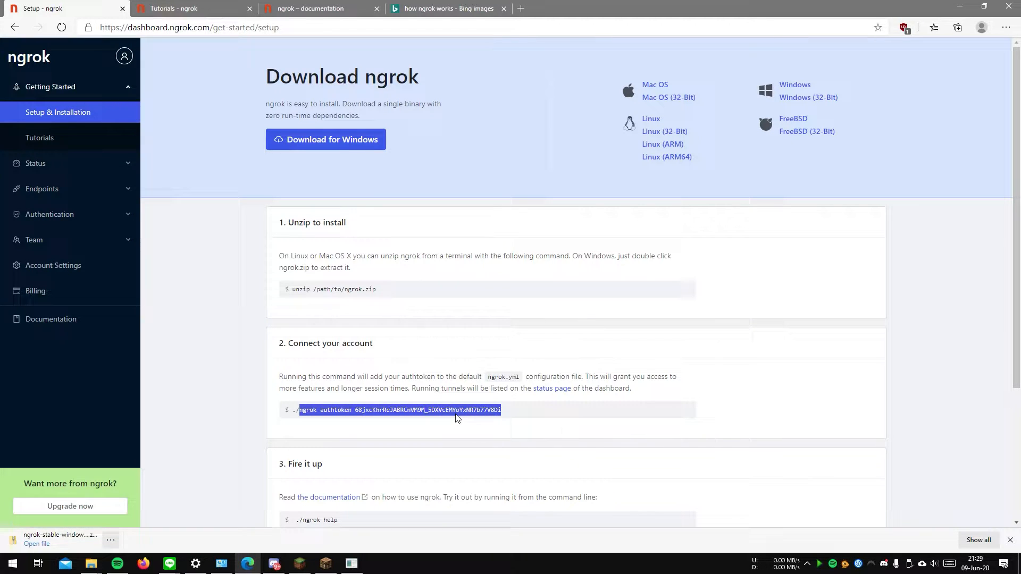
Step: Paste the ngrok authtoken command with the account's authtoken into the ngrok console and run it
key(alt+Tab)
click(654, 362)
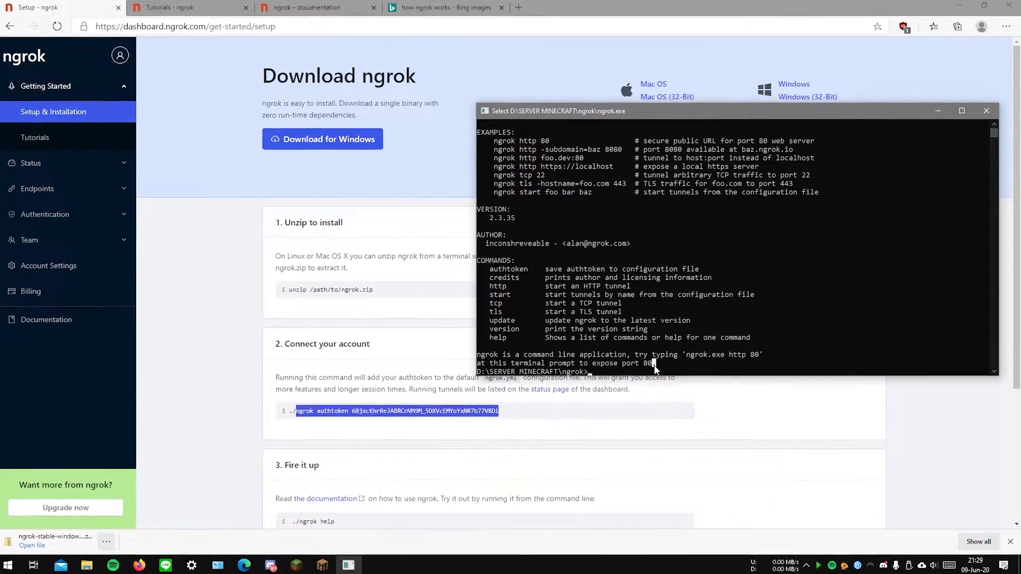
key(ctrl+v)
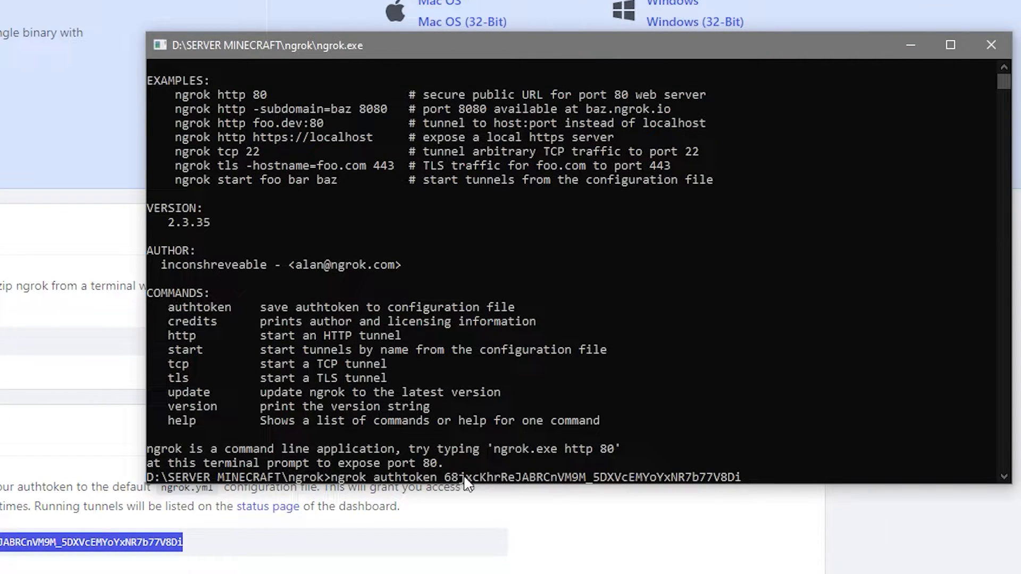
click(859, 473)
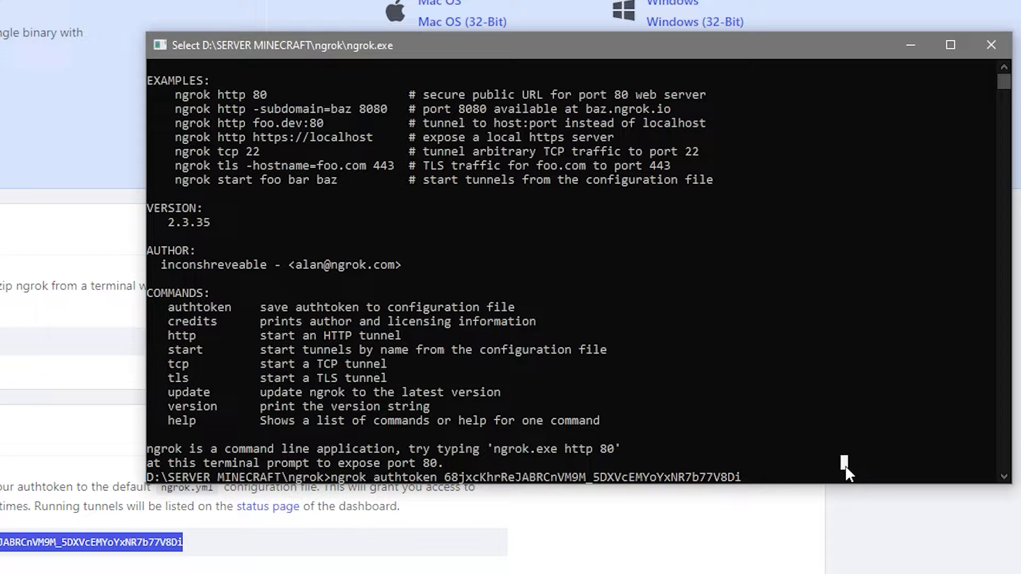
key(Return)
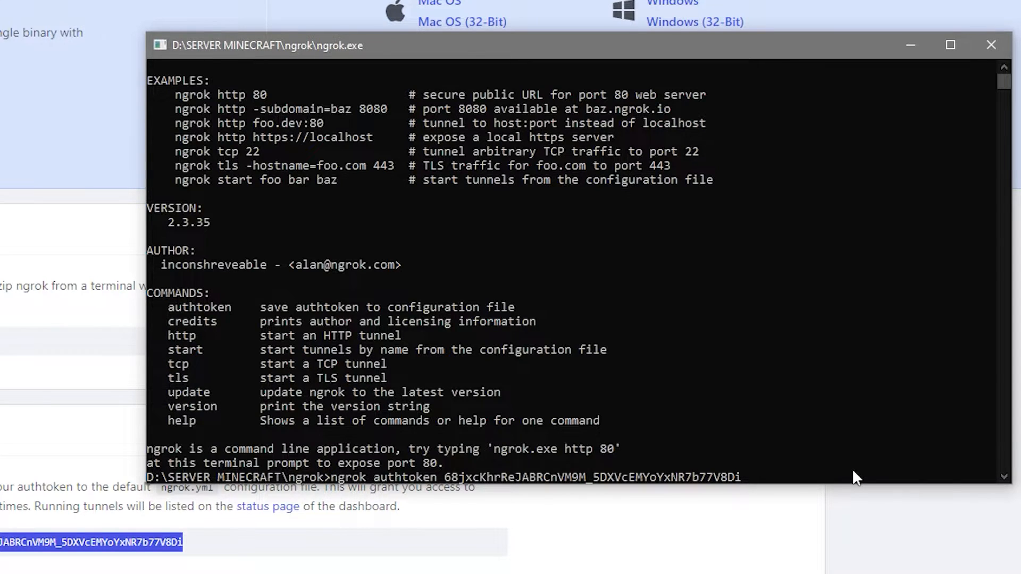
key(Return)
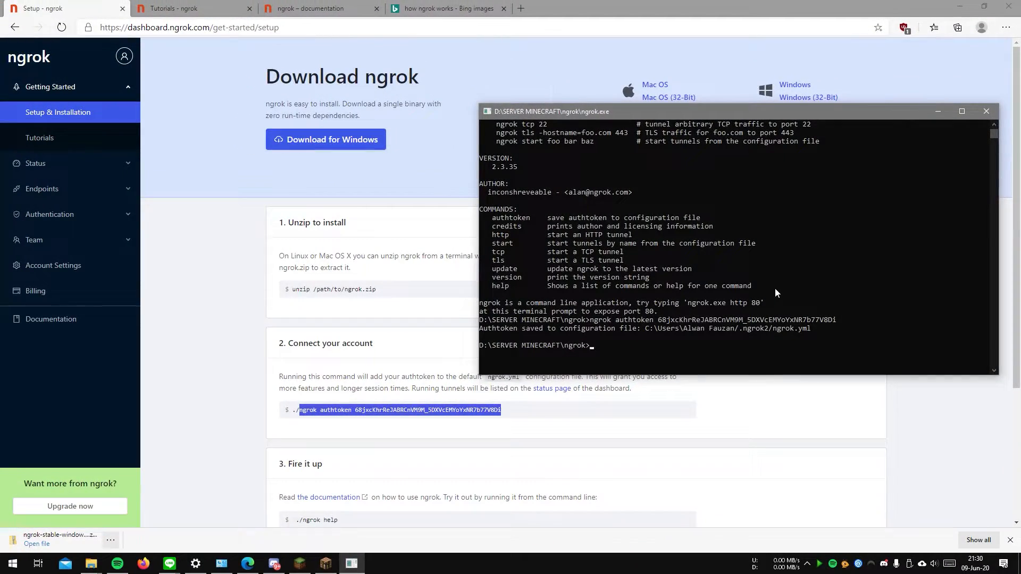
Step: Open the ngrok tutorials in a new tab, look through the list of topics and return to the setup page
scroll(676, 263, up, 4)
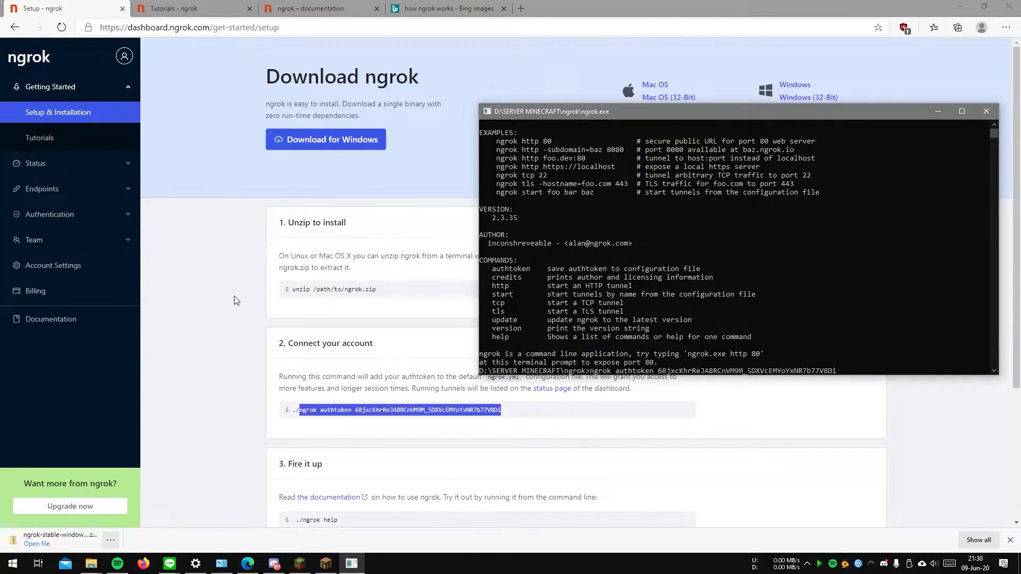
scroll(234, 300, down, 3)
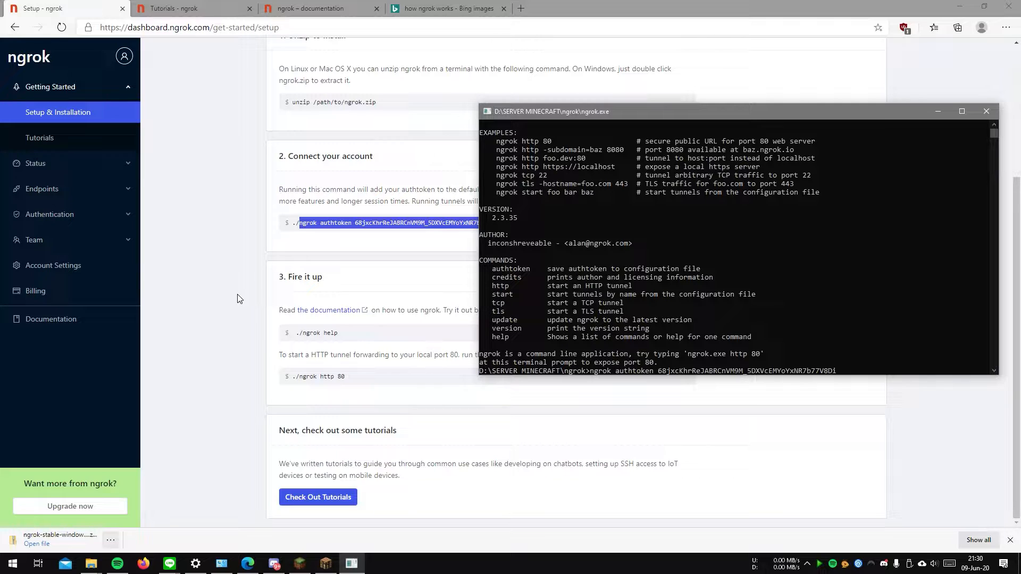
click(258, 409)
middle_click(338, 503)
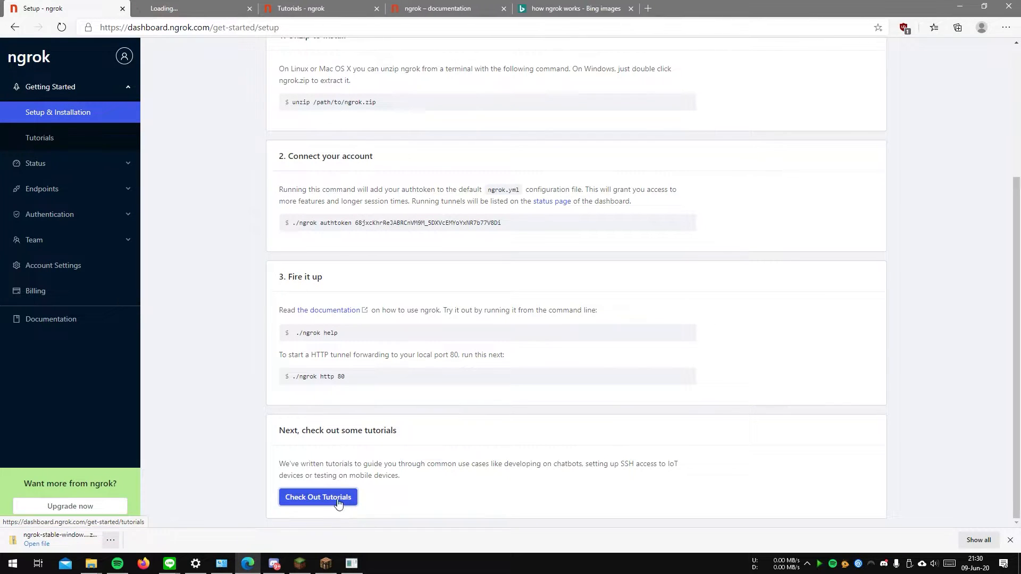
click(227, 8)
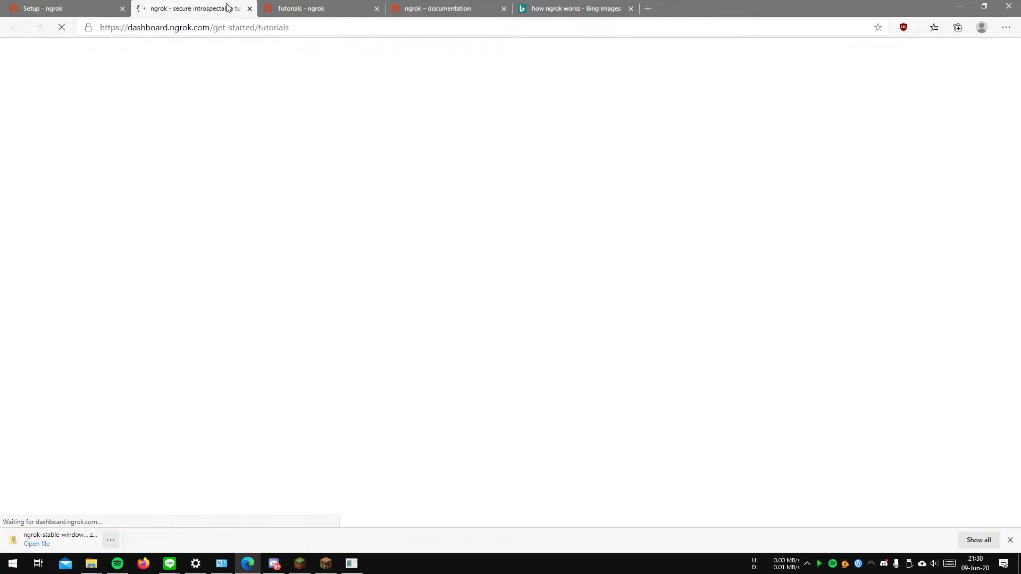
scroll(355, 352, down, 3)
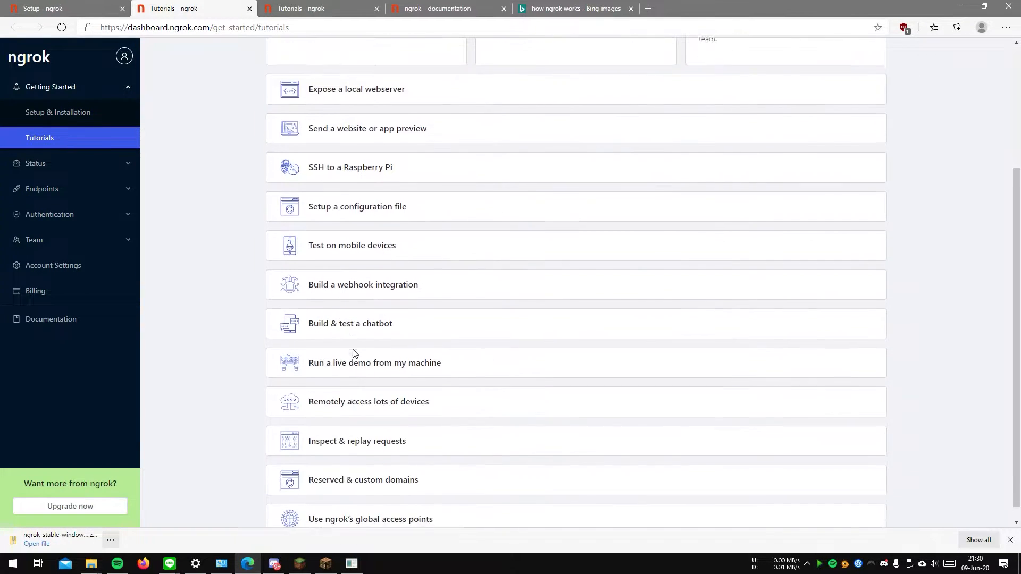
click(69, 5)
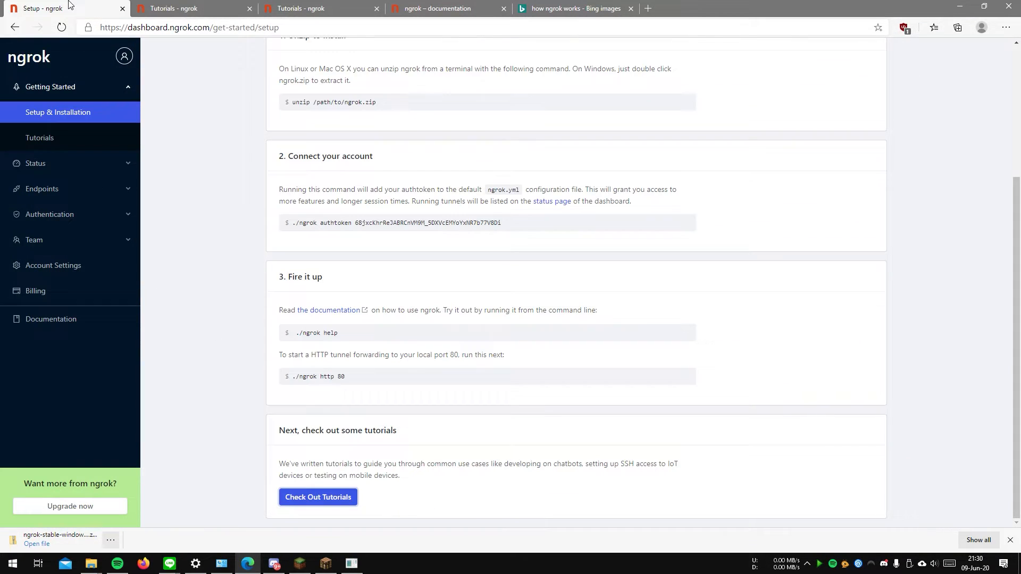
Step: Return to the ngrok console, complete the authtoken command and clear its recalled copy from the prompt
key(alt+Tab)
click(877, 325)
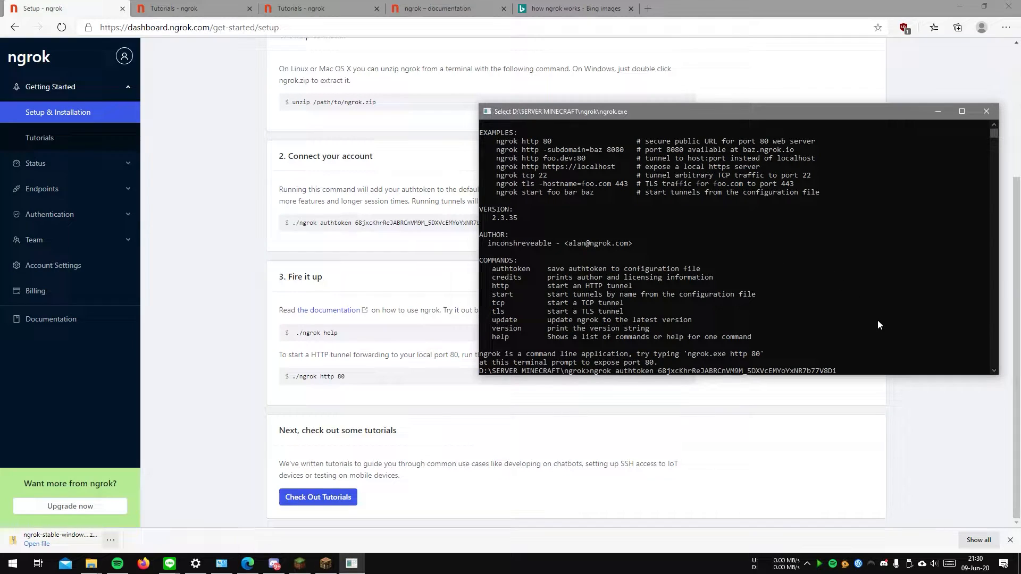
key(Up)
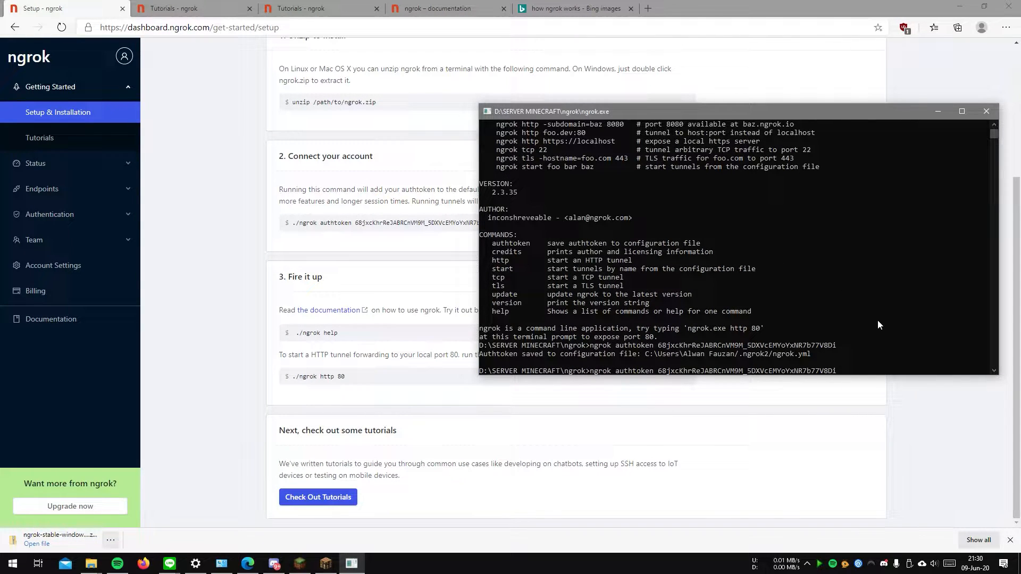
key(BackSpace)
key(BackSpace)
key(BackSpace)
key(BackSpace)
key(BackSpace)
key(BackSpace)
key(BackSpace)
key(BackSpace)
key(BackSpace)
key(BackSpace)
key(BackSpace)
key(BackSpace)
key(BackSpace)
key(BackSpace)
key(BackSpace)
key(BackSpace)
key(BackSpace)
key(BackSpace)
key(BackSpace)
key(BackSpace)
key(BackSpace)
key(BackSpace)
key(BackSpace)
key(BackSpace)
key(BackSpace)
key(BackSpace)
key(BackSpace)
key(BackSpace)
key(BackSpace)
key(BackSpace)
key(BackSpace)
key(BackSpace)
key(BackSpace)
key(BackSpace)
key(BackSpace)
key(BackSpace)
key(BackSpace)
key(BackSpace)
Step: Check the tunnel examples in the ngrok console's help text and enter the command ngrok tcp 25565 -region ap at the prompt
scroll(725, 291, up, 4)
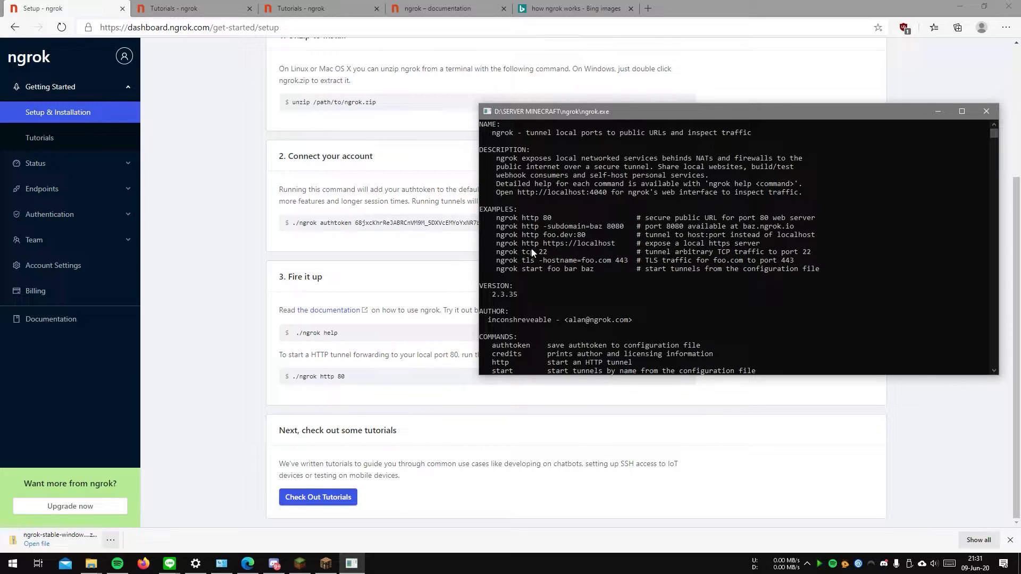
click(681, 304)
scroll(681, 304, down, 6)
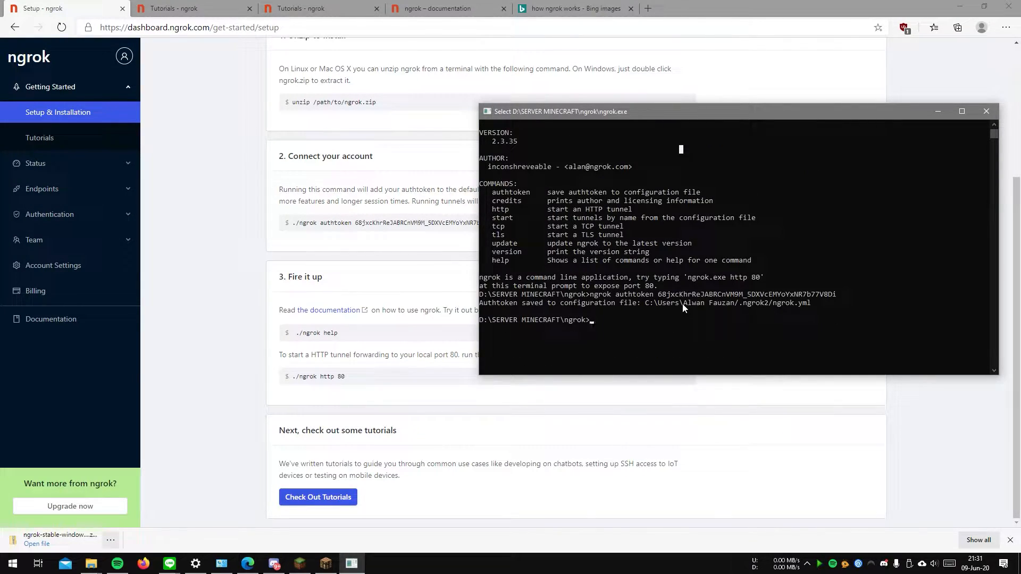
text(ngro)
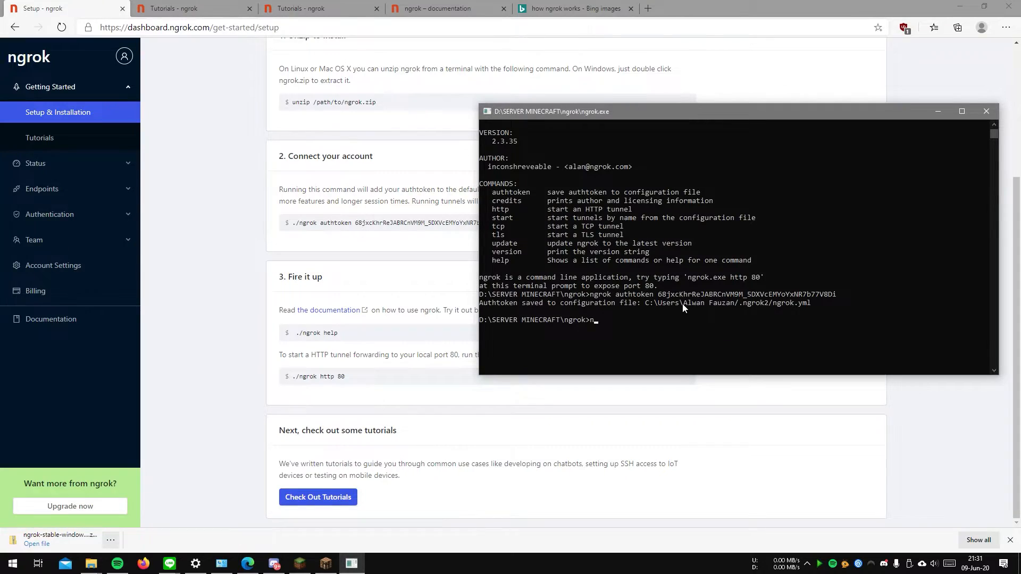
text(k tc)
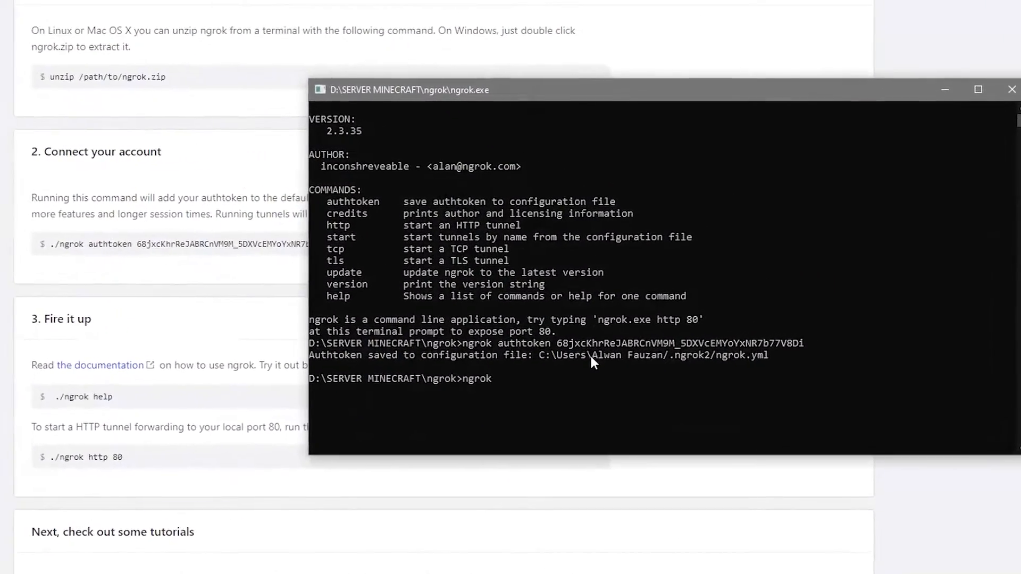
text(p)
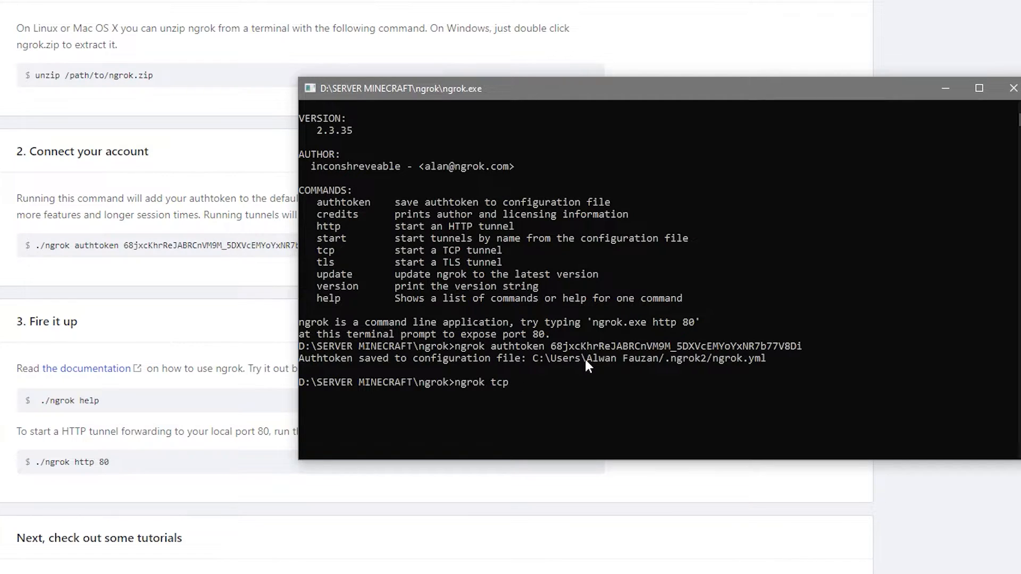
scroll(584, 357, up, 1)
scroll(585, 357, up, 1)
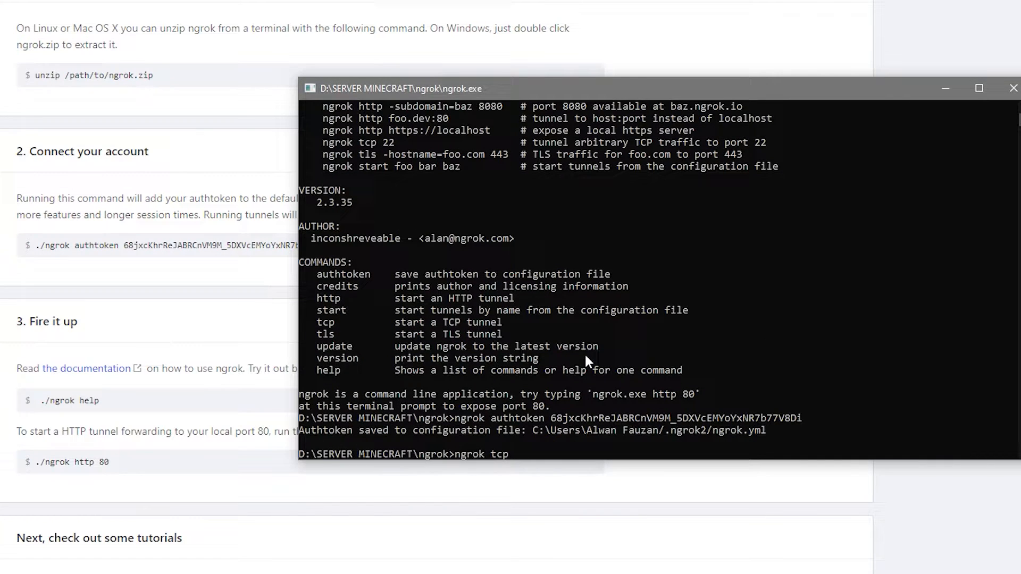
text(25565)
text(-region ap)
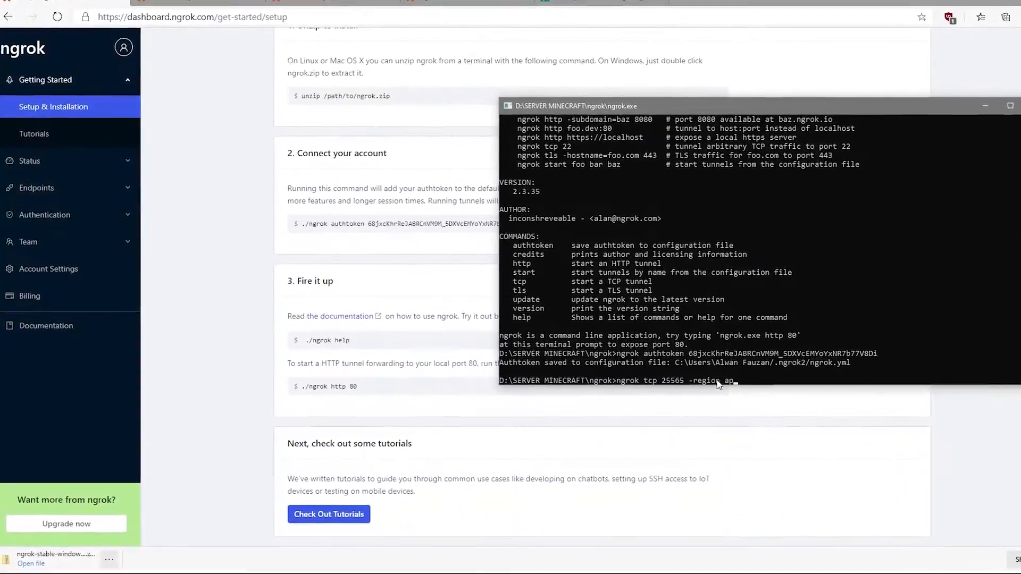
Step: Look up the available region codes in the Locations section under Global infrastructure in the ngrok documentation
click(166, 7)
scroll(644, 319, down, 1)
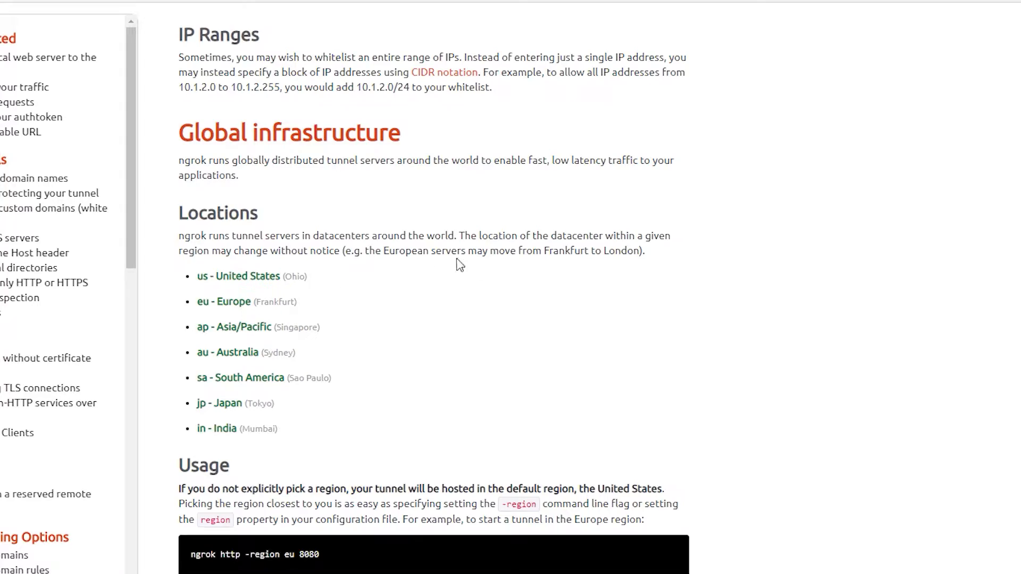
scroll(321, 312, down, 15)
scroll(321, 312, down, 5)
scroll(185, 377, up, 15)
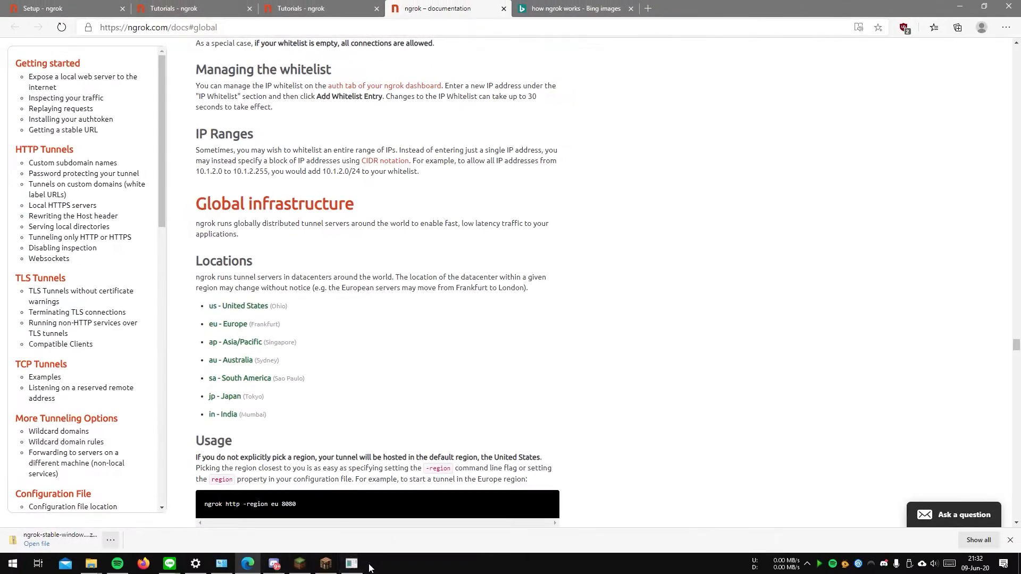
click(351, 563)
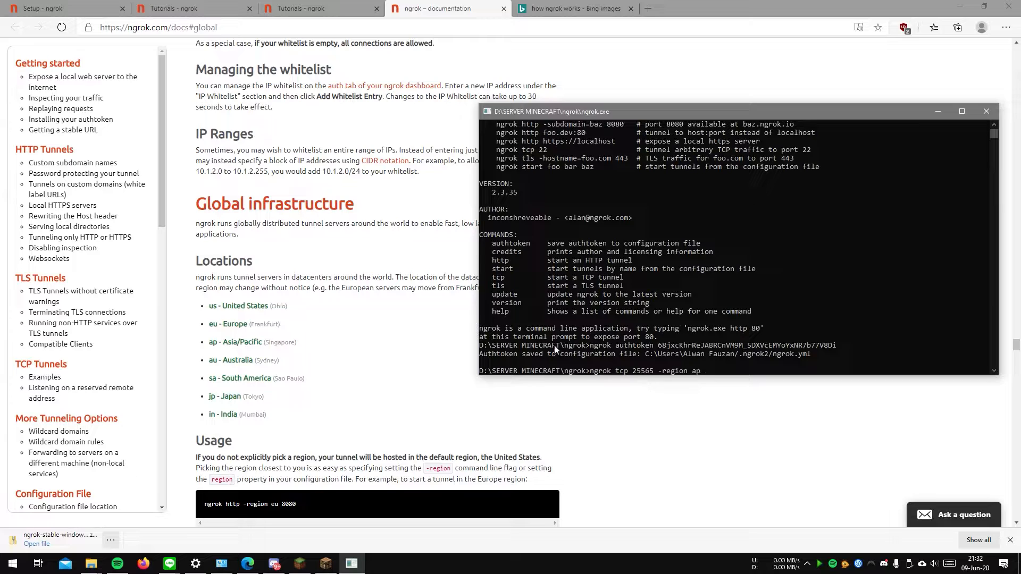
click(326, 318)
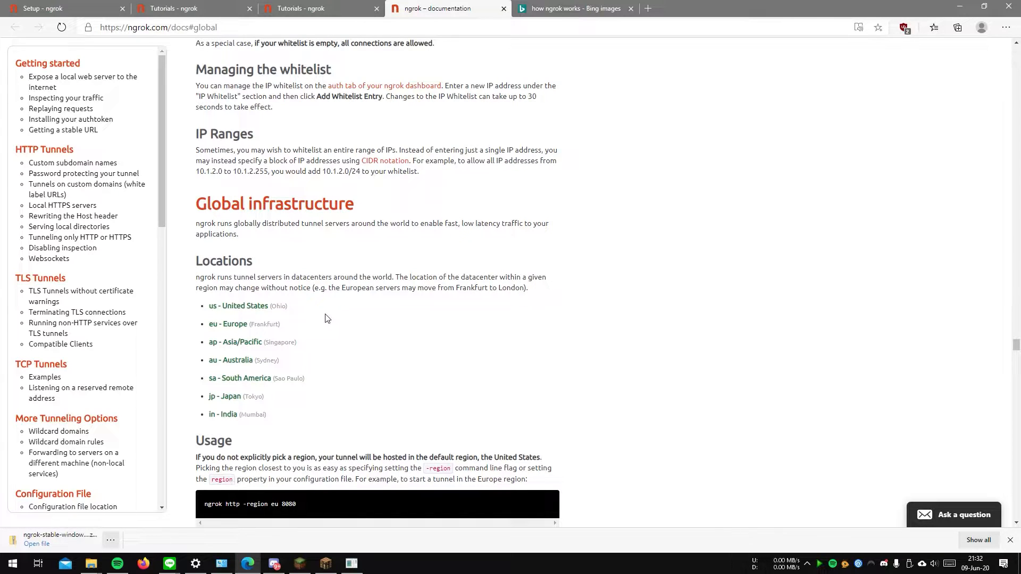
Step: Return to the ngrok console and run the prepared command ngrok tcp 25565 -region ap to start the tunnel
key(alt+Tab)
click(725, 371)
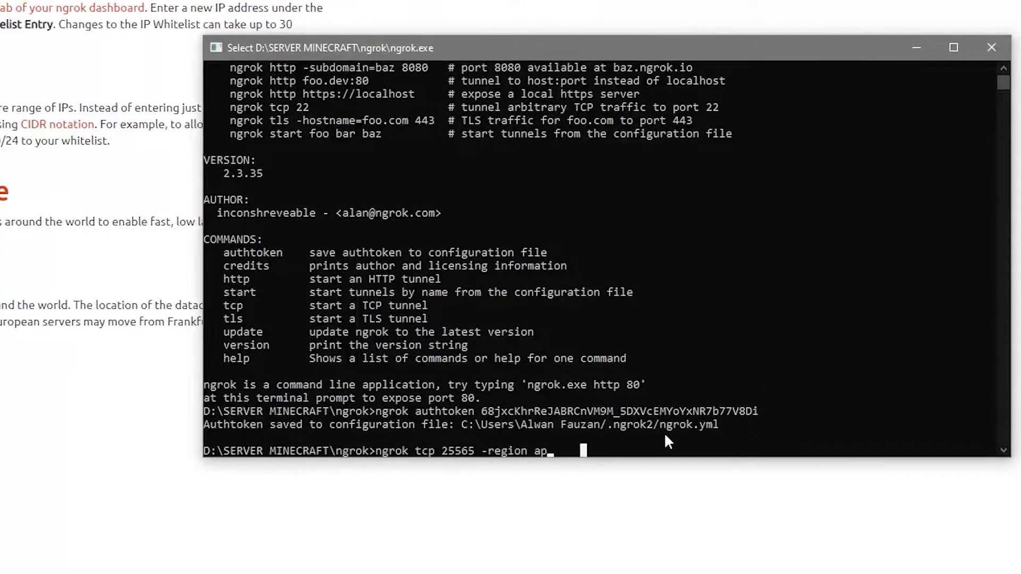
key(Escape)
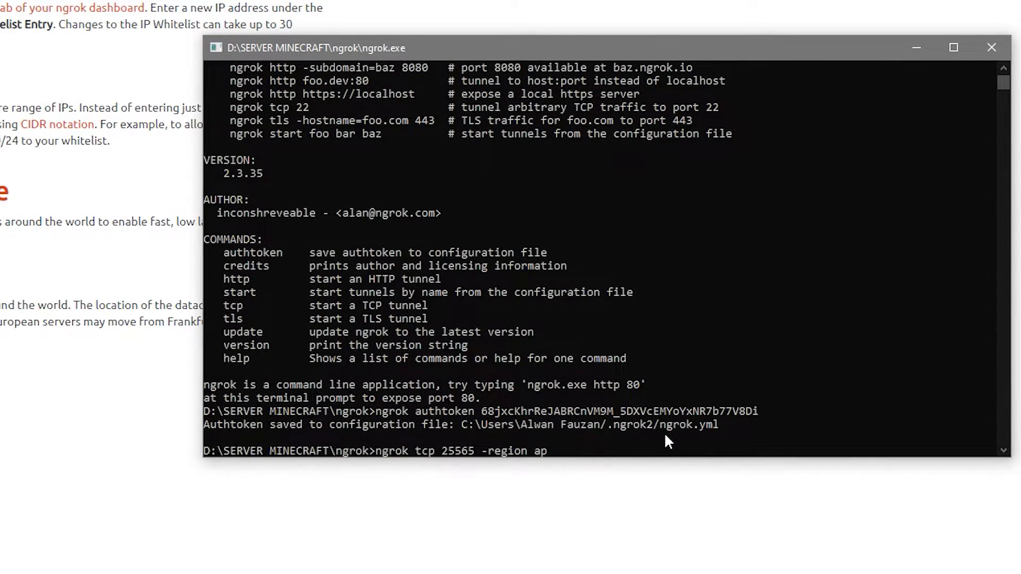
key(Return)
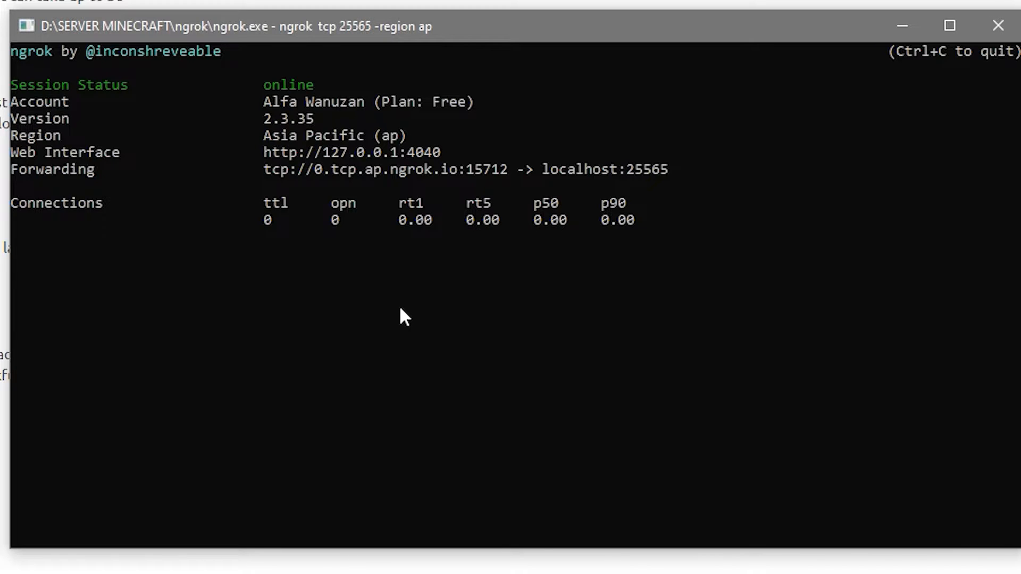
Step: Examine the Forwarding line in the ngrok console, comparing the public tunnel address with the localhost address and port it forwards to
drag(310, 167, 601, 174)
click(503, 169)
click(630, 170)
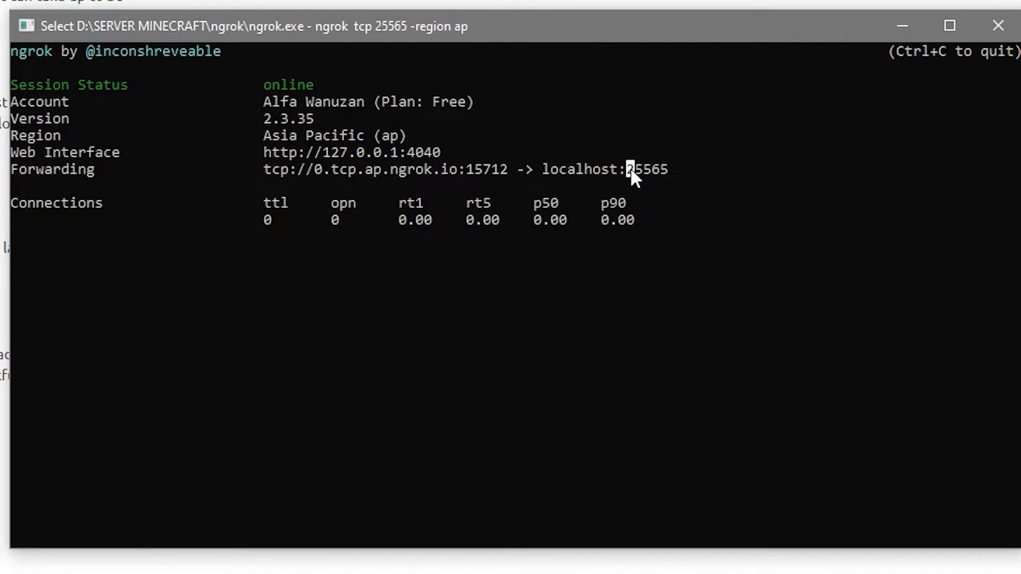
click(665, 170)
click(316, 171)
click(501, 171)
click(342, 171)
click(545, 171)
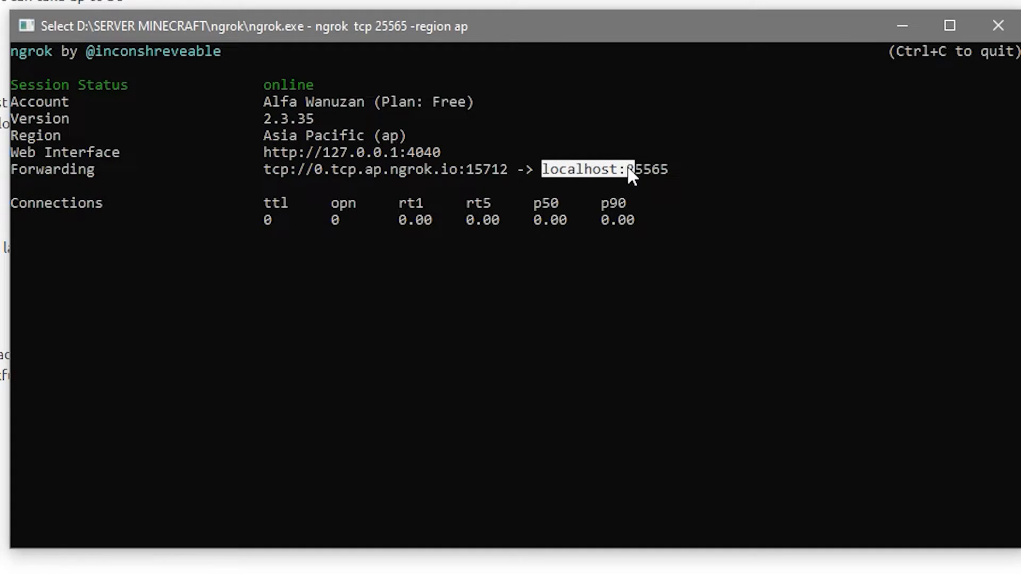
click(664, 170)
drag(317, 170, 525, 170)
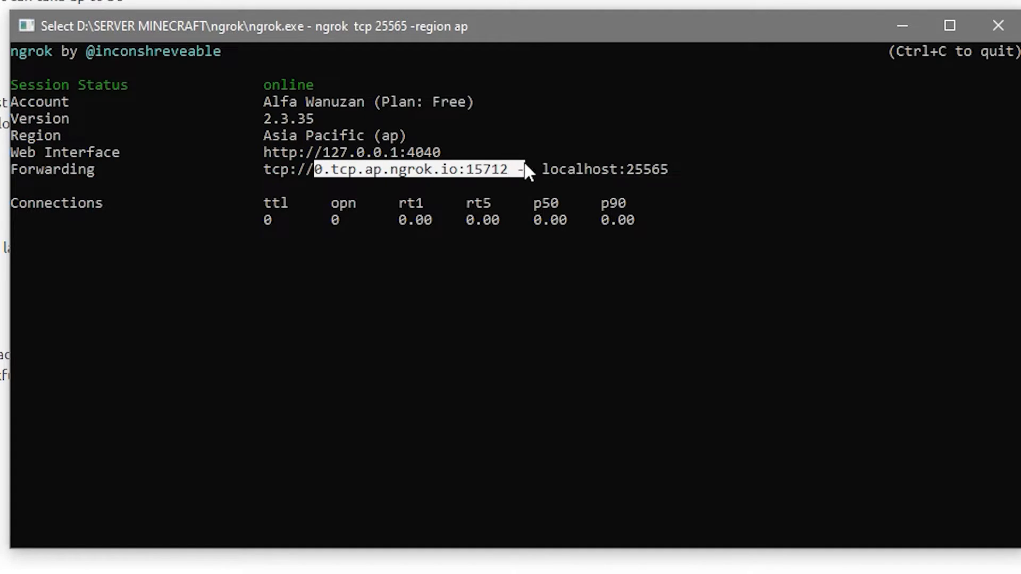
click(442, 176)
drag(318, 170, 485, 173)
drag(544, 168, 639, 168)
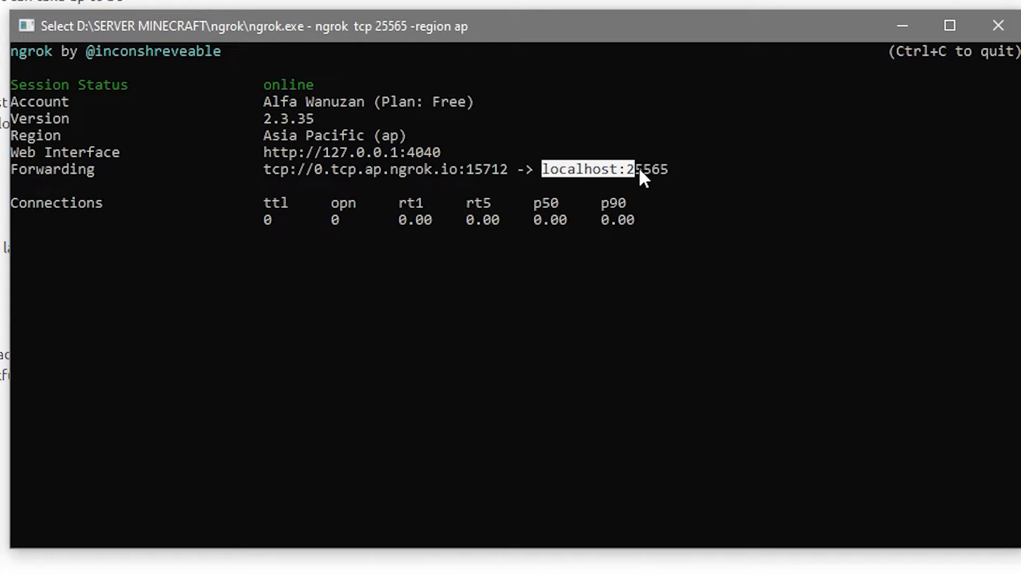
Step: Copy the public address 0.tcp.ap.ngrok.io:15712 from the Forwarding line, without the tcp:// prefix
double_click(348, 170)
click(313, 170)
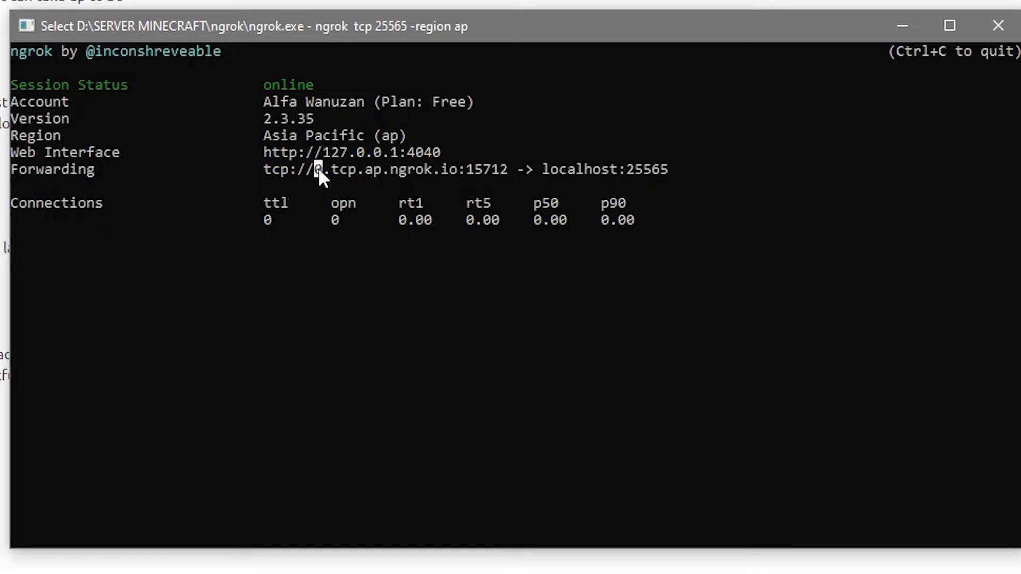
click(701, 253)
drag(314, 173, 497, 173)
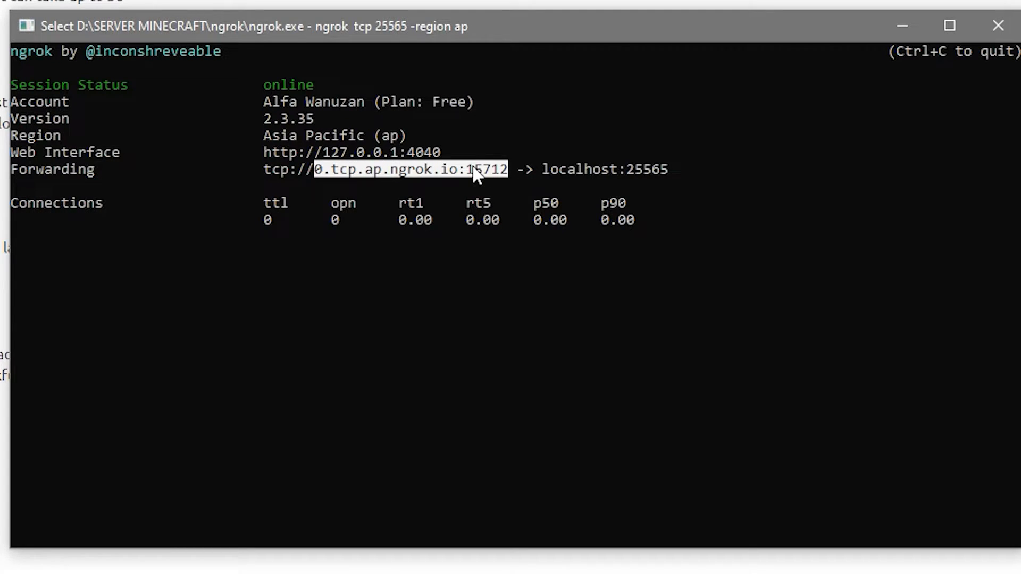
key(ctrl+c)
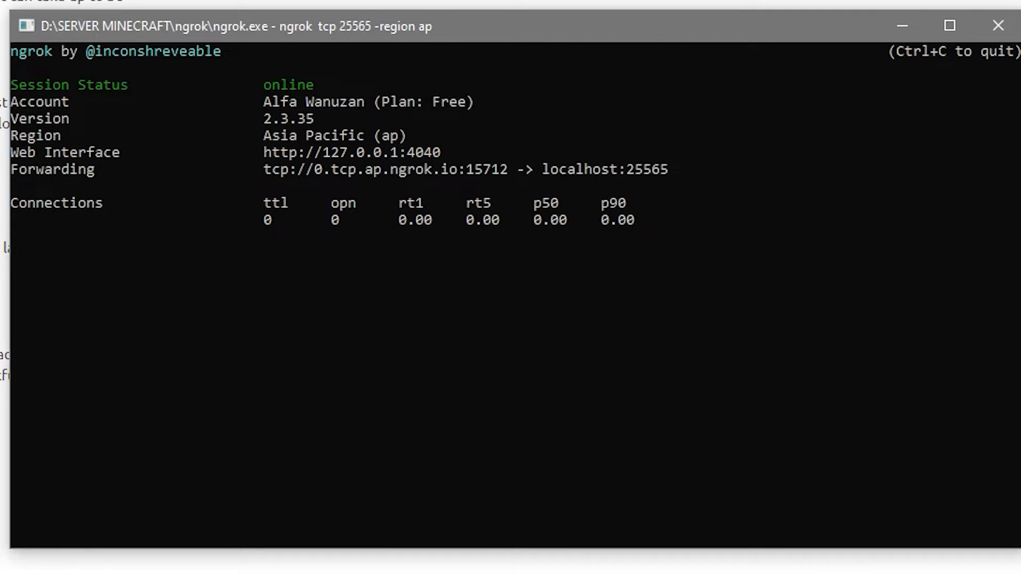
key(alt+Tab)
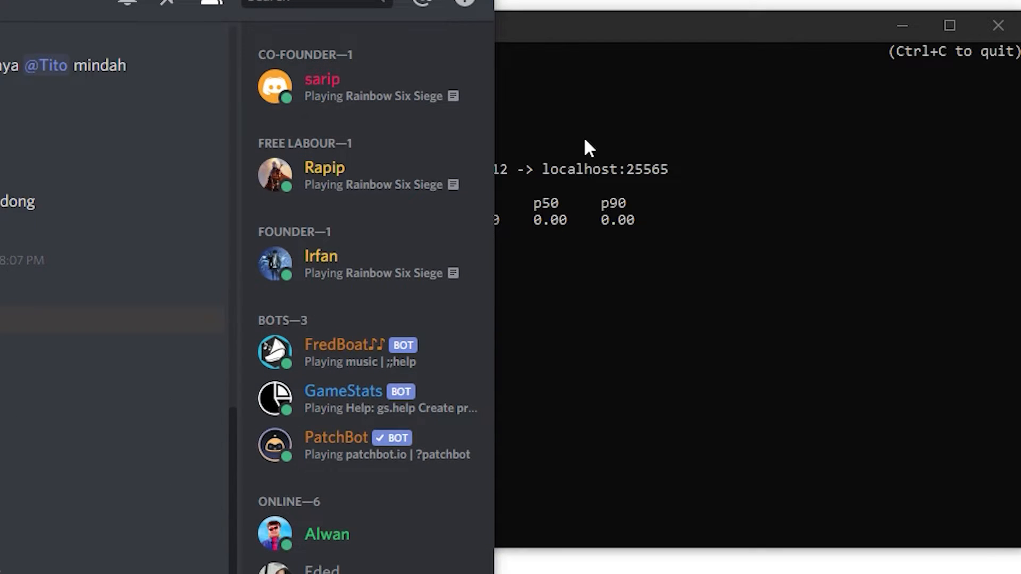
key(ctrl+alt+Up)
key(ctrl+alt+Up)
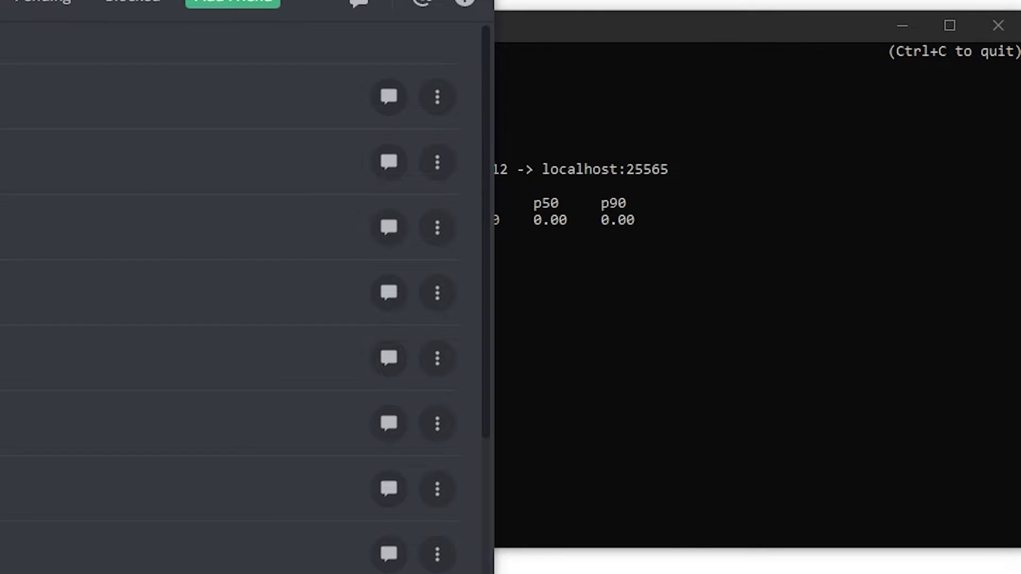
drag(139, 0, 1, 0)
click(407, 133)
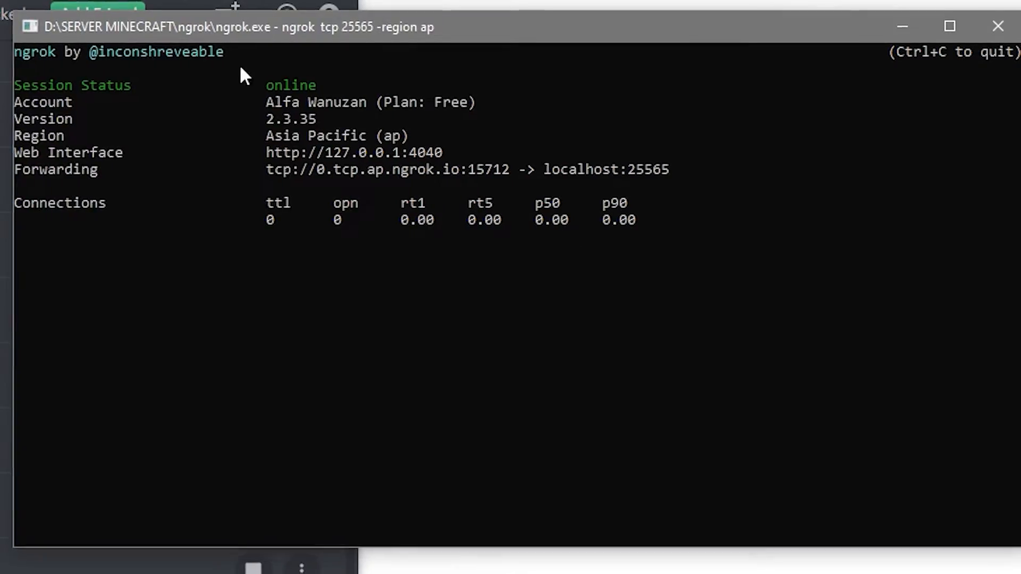
click(281, 0)
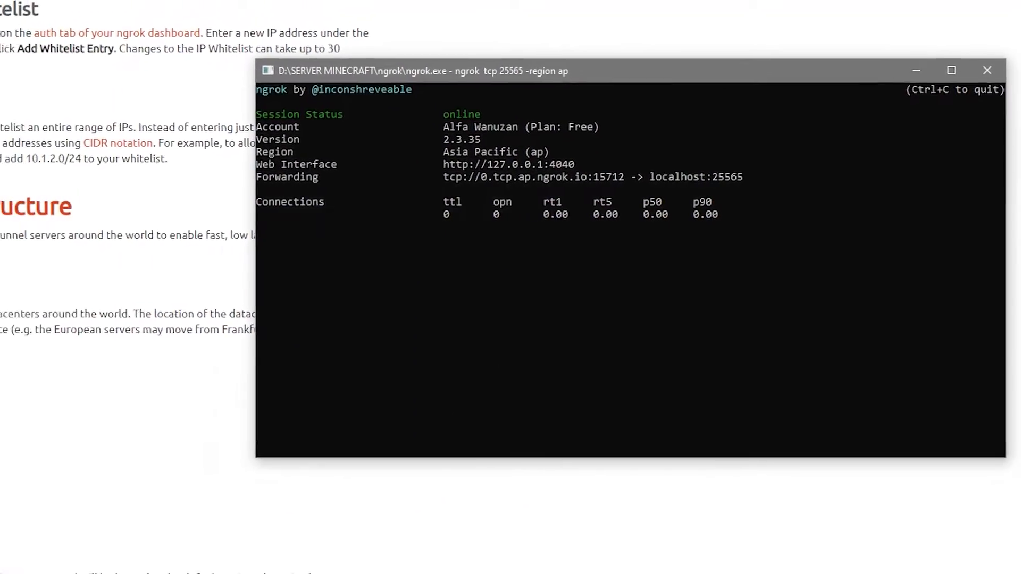
Step: Switch to the file explorer, go up to the SERVER MINECRAFT folder and start the Minecraft server with RUN.bat
mouse_move(91, 564)
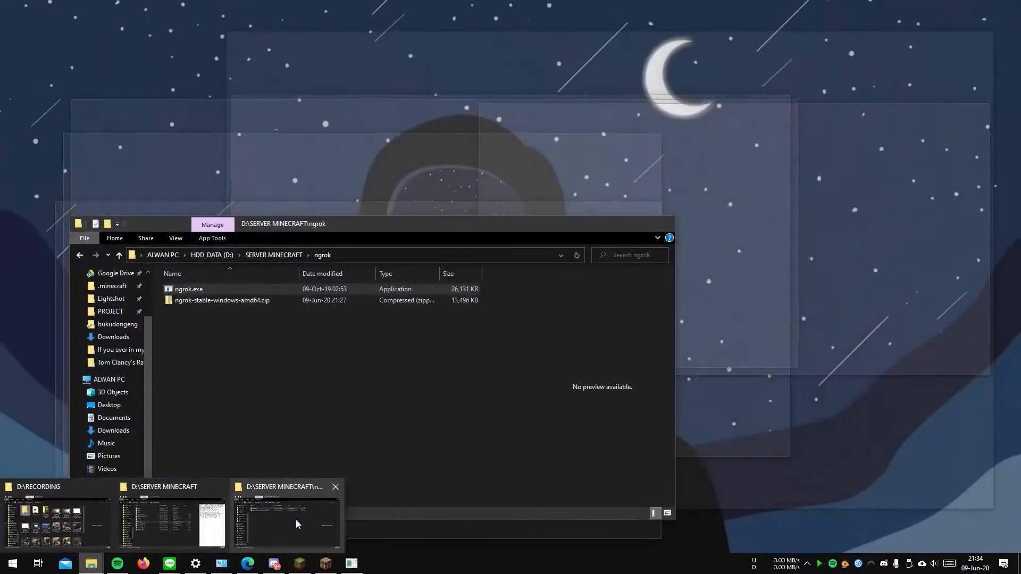
click(296, 524)
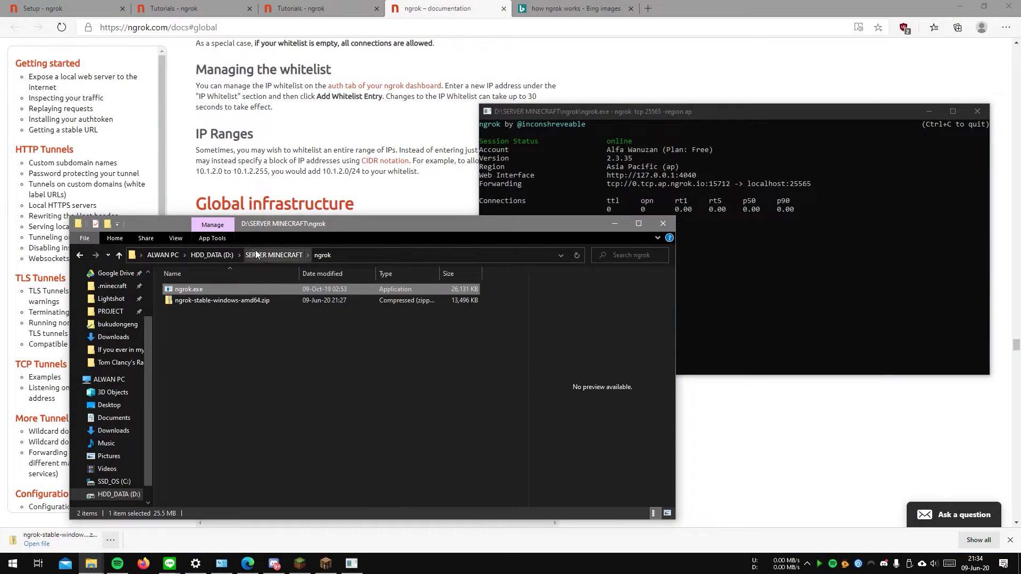
click(274, 254)
click(205, 369)
double_click(204, 369)
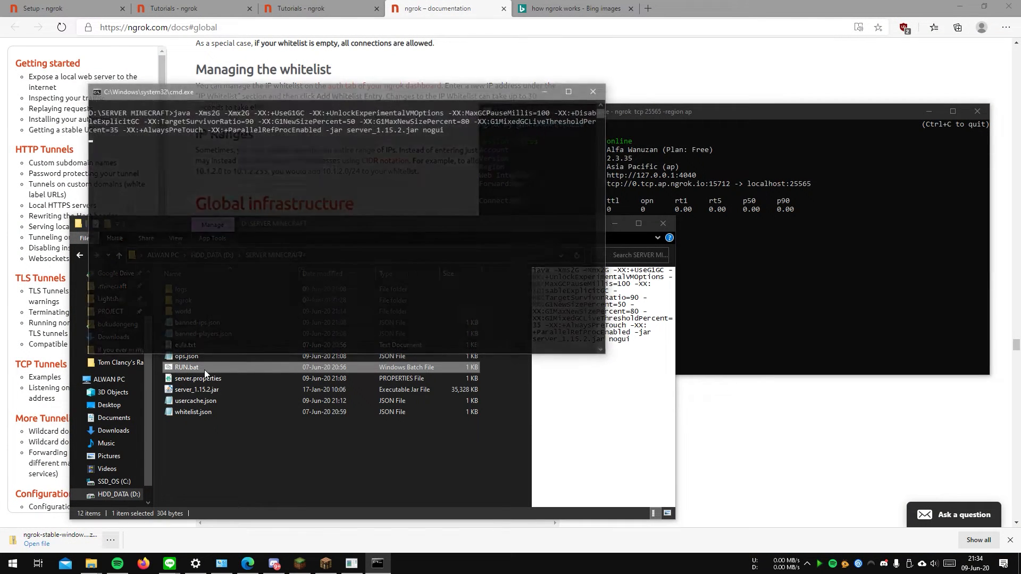
right_click(404, 232)
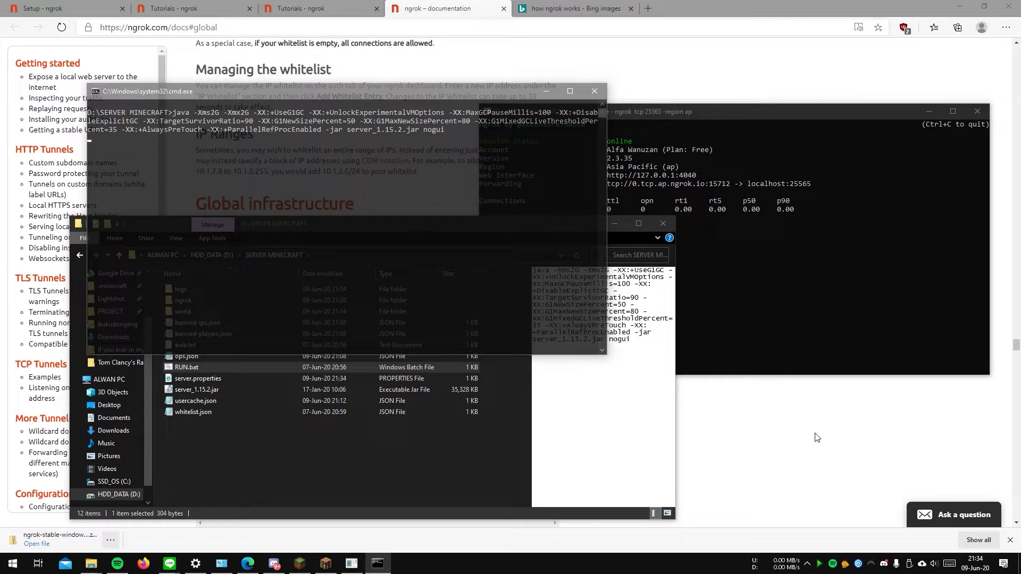
scroll(604, 332, up, 8)
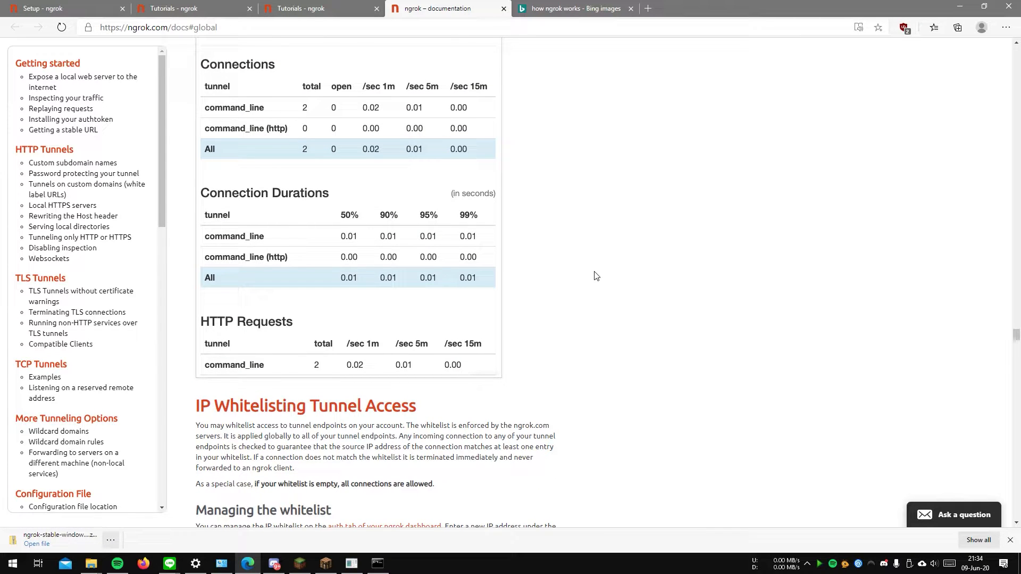
scroll(452, 194, up, 2)
click(338, 4)
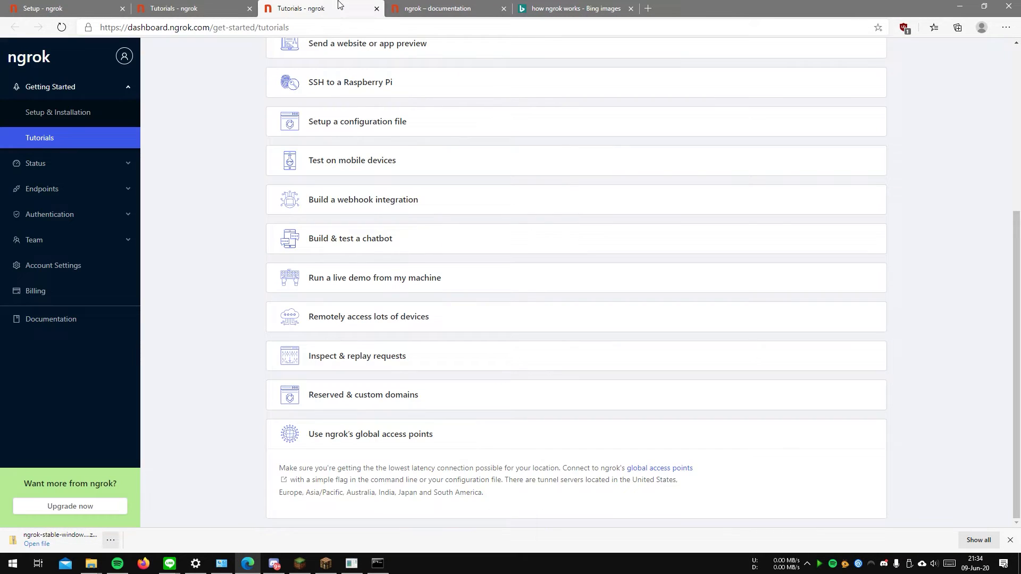
scroll(236, 303, up, 5)
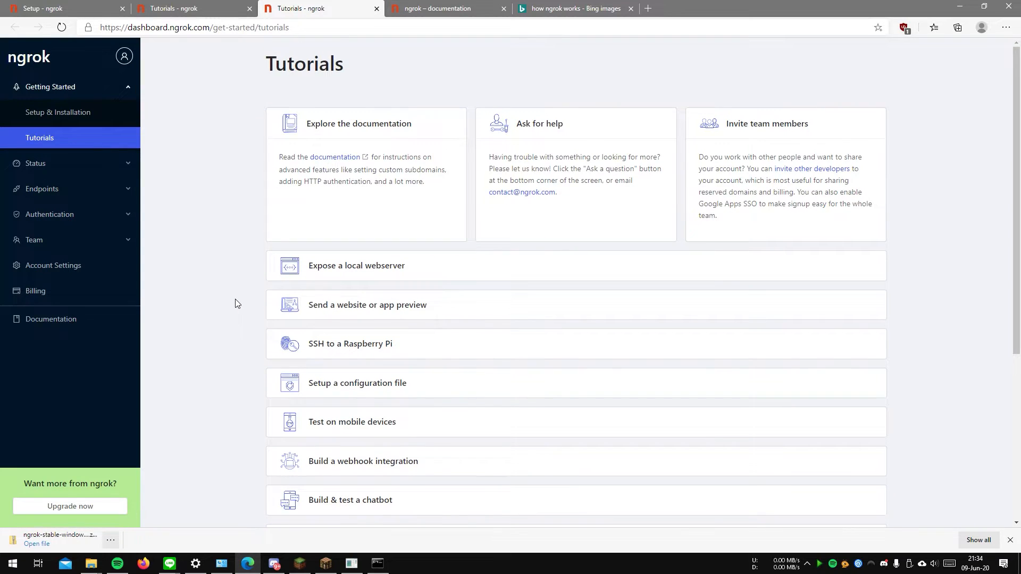
click(83, 112)
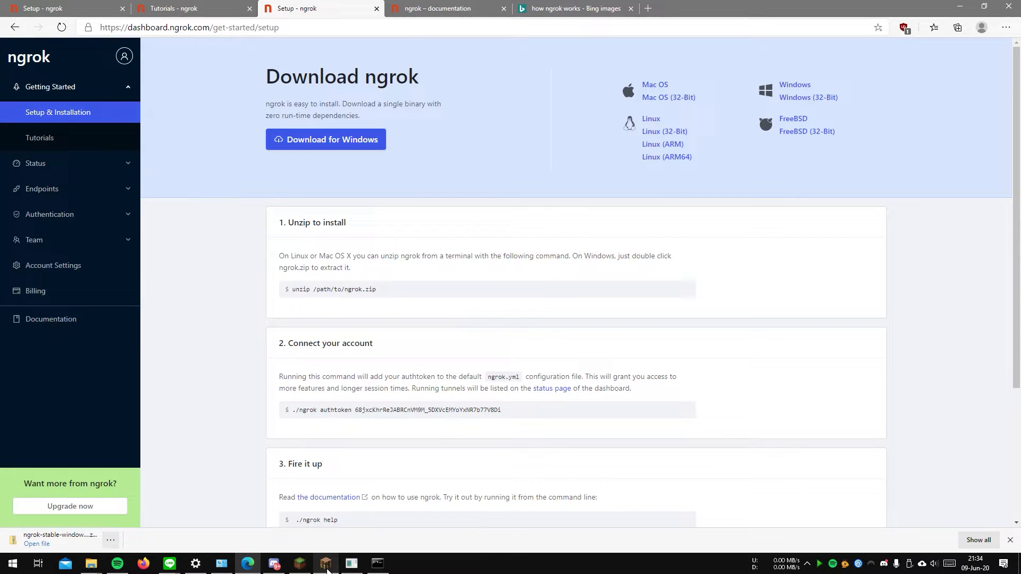
Step: Bring the ngrok console and the Minecraft server console to the front to check the tunnel and the server startup
mouse_move(328, 570)
click(352, 564)
click(377, 564)
click(311, 299)
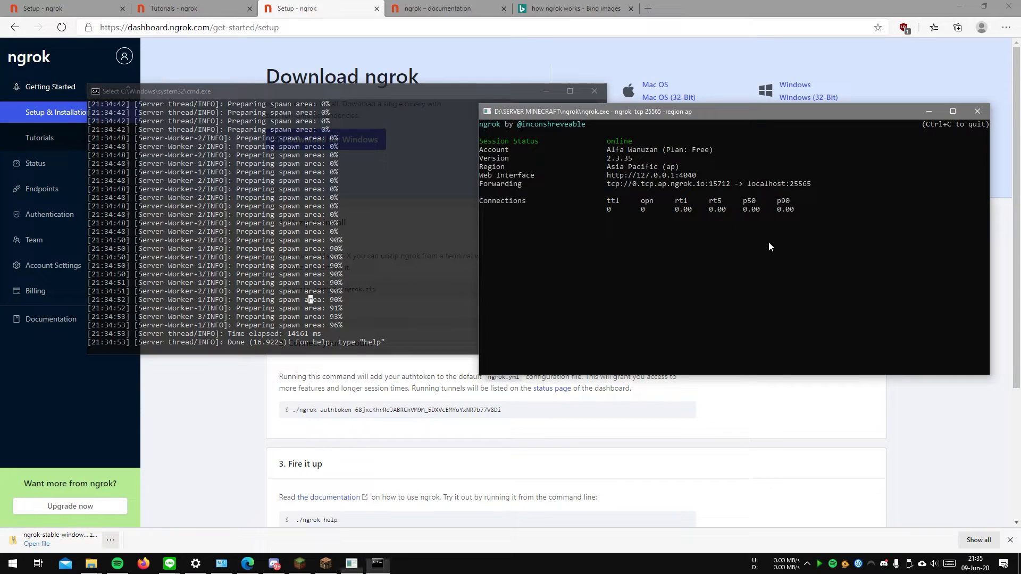
Step: Switch to Minecraft and join the multiplayer server by direct connection at 0.tcp.ap.ngrok.io:15712
click(325, 564)
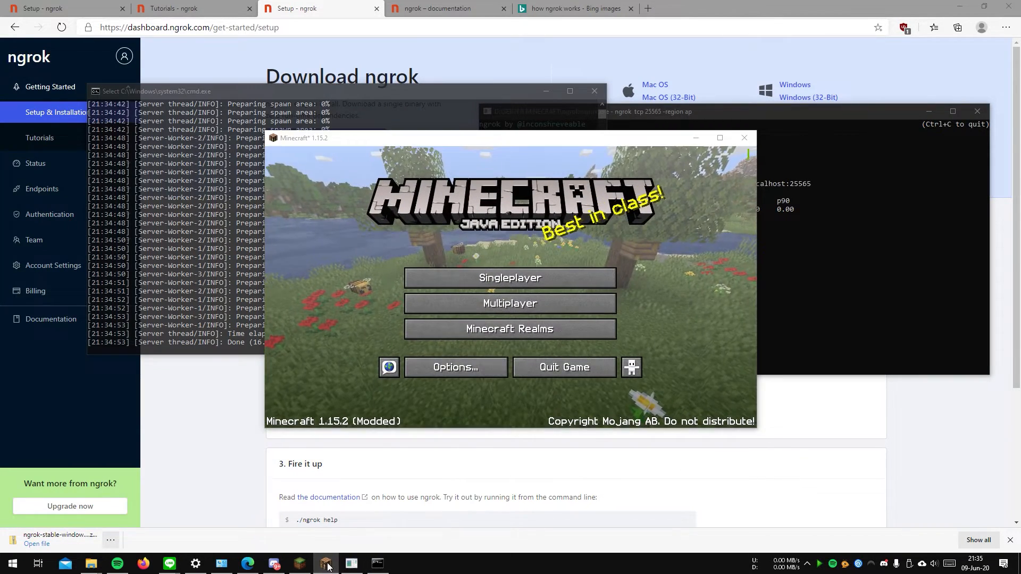
click(325, 565)
click(326, 565)
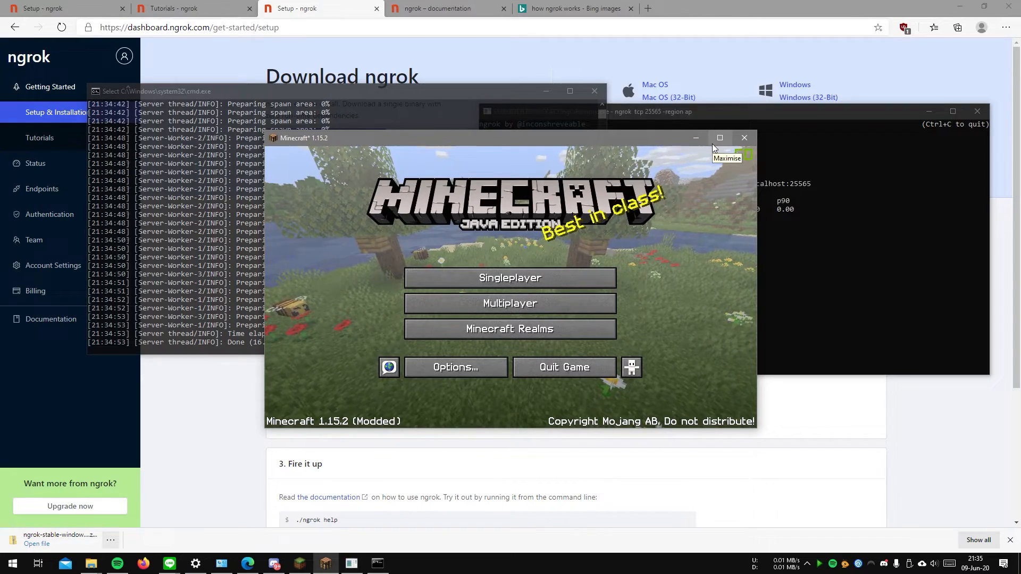
click(514, 307)
click(505, 381)
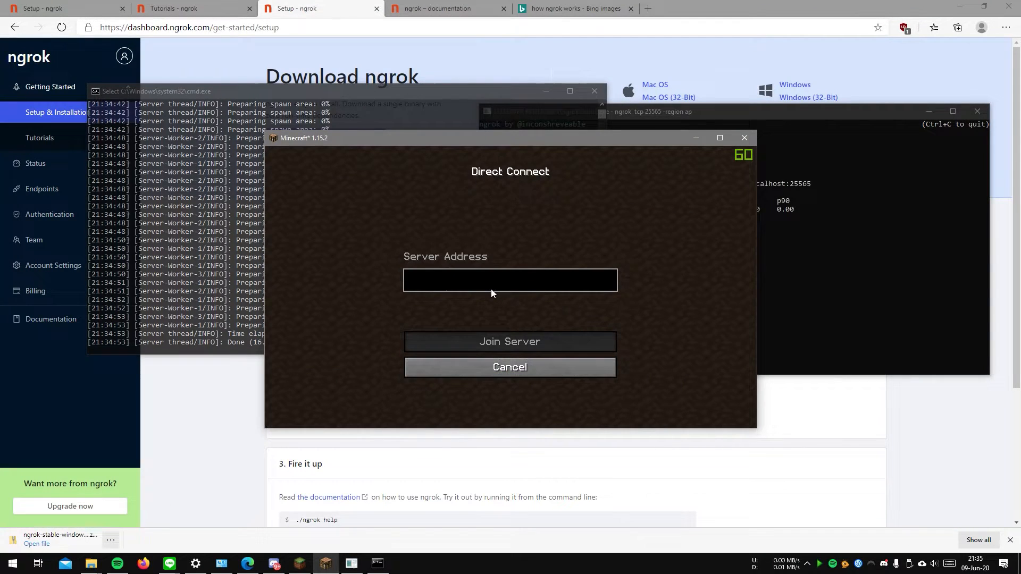
text(0.tcp.ap.ngrok.io:15712)
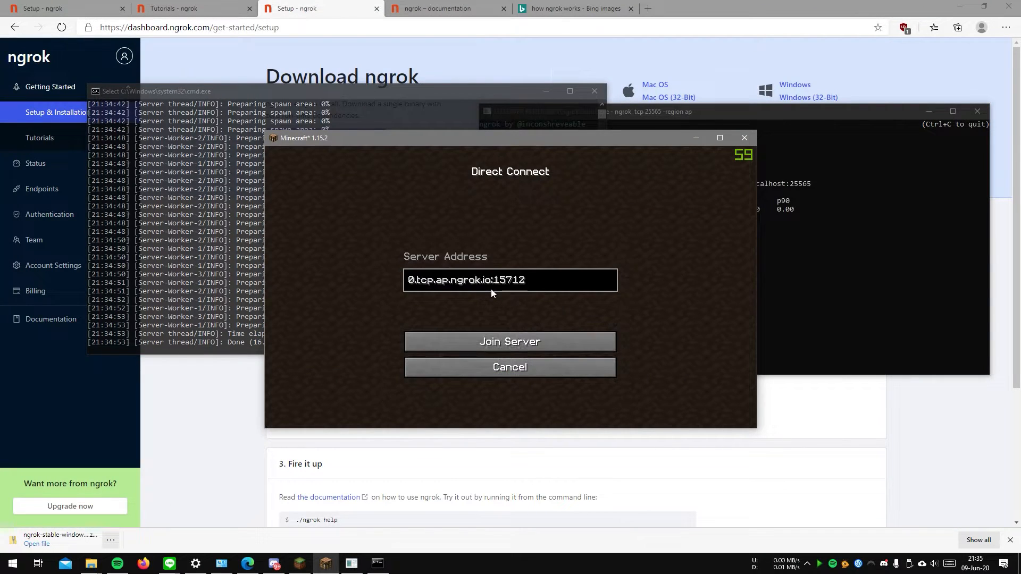
click(516, 342)
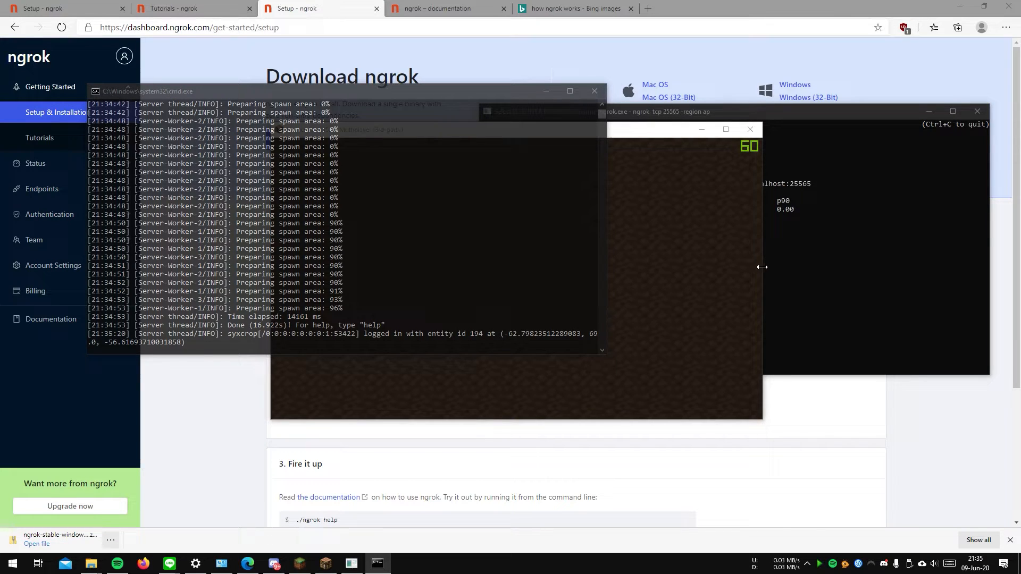
Step: Return to the game and walk around the multiplayer world to test the connection through the tunnel
click(638, 129)
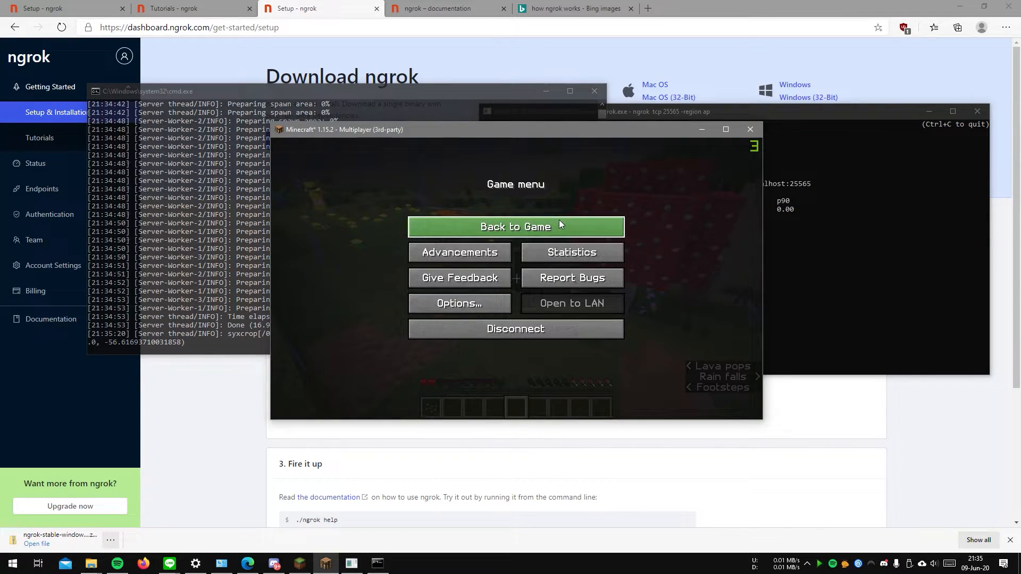
click(559, 220)
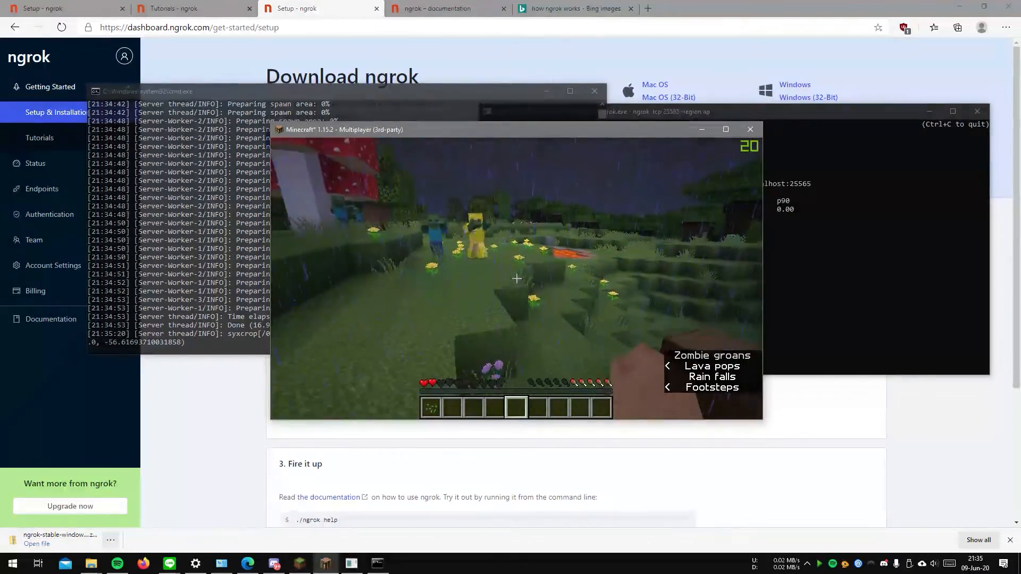
key(w)
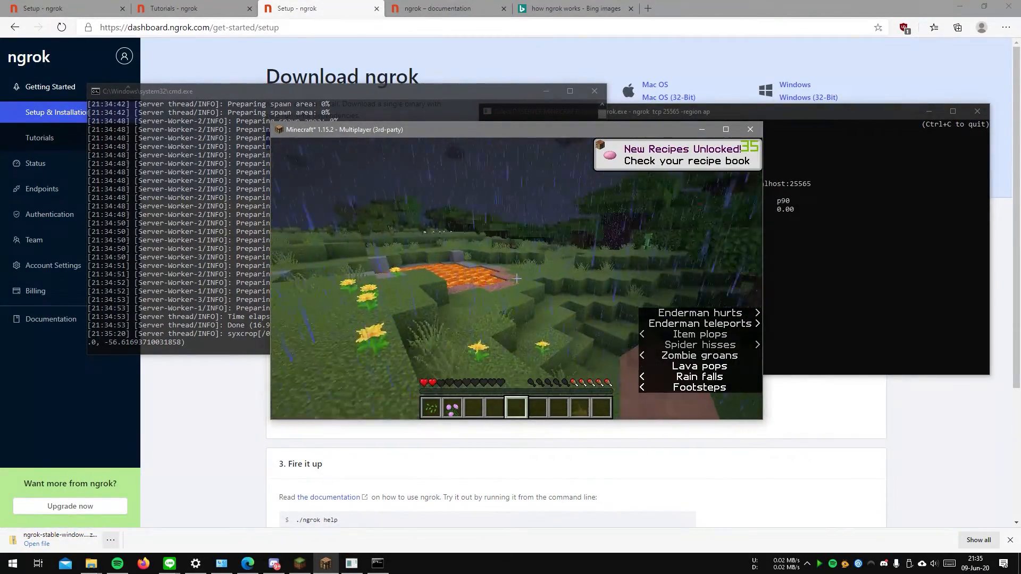
key(w)
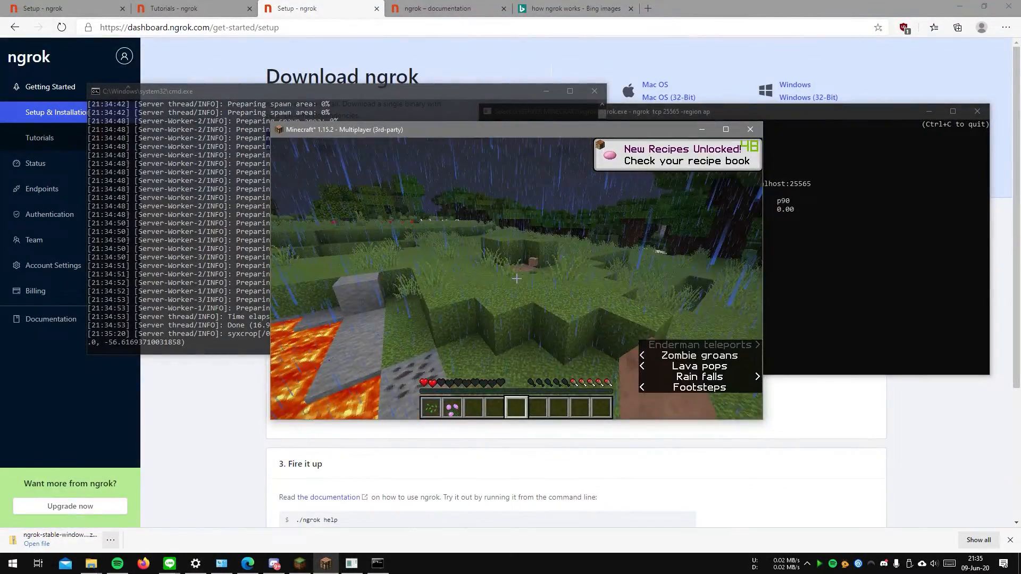
key(w)
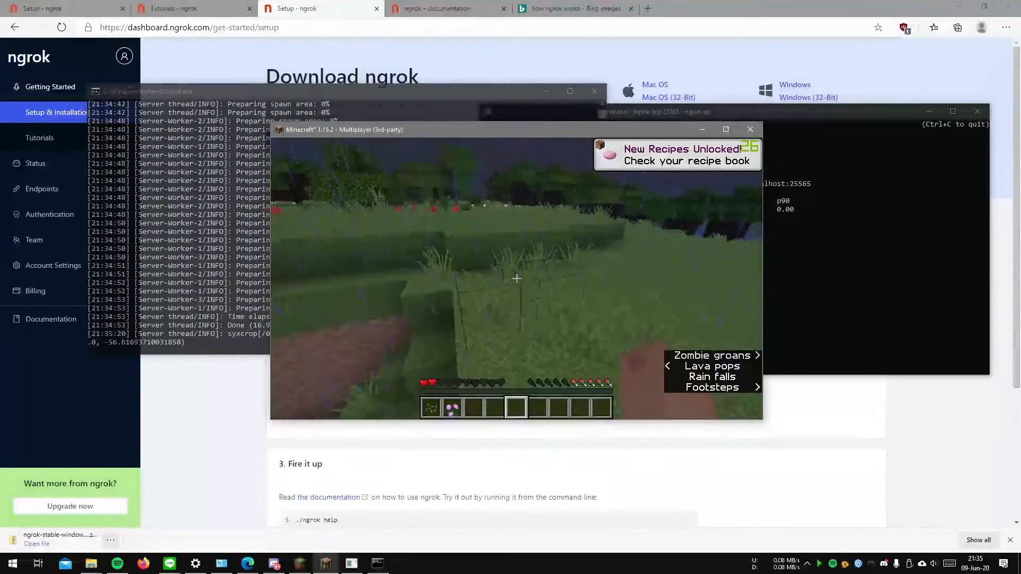
click(516, 278)
key(w)
key(space)
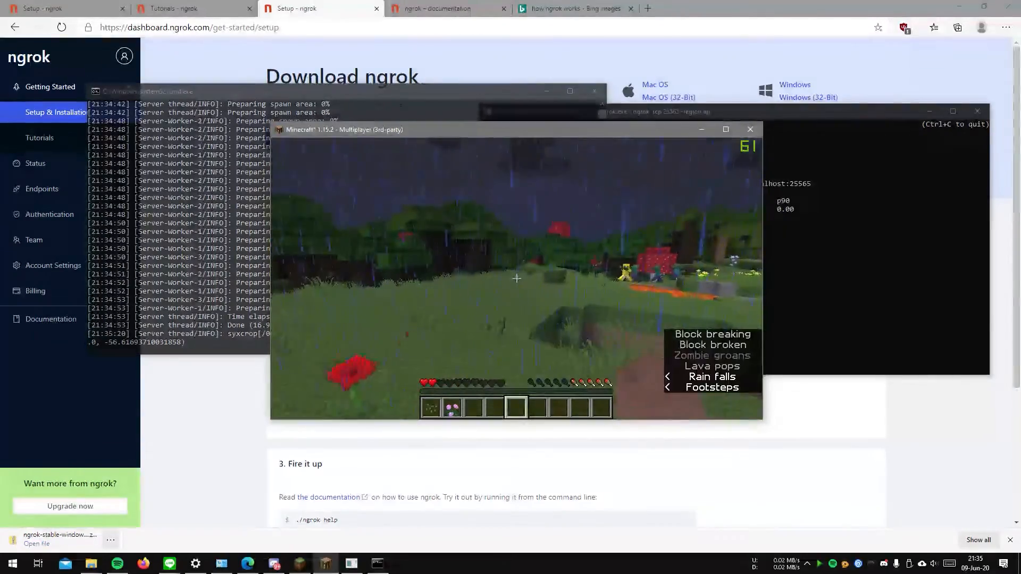
key(w)
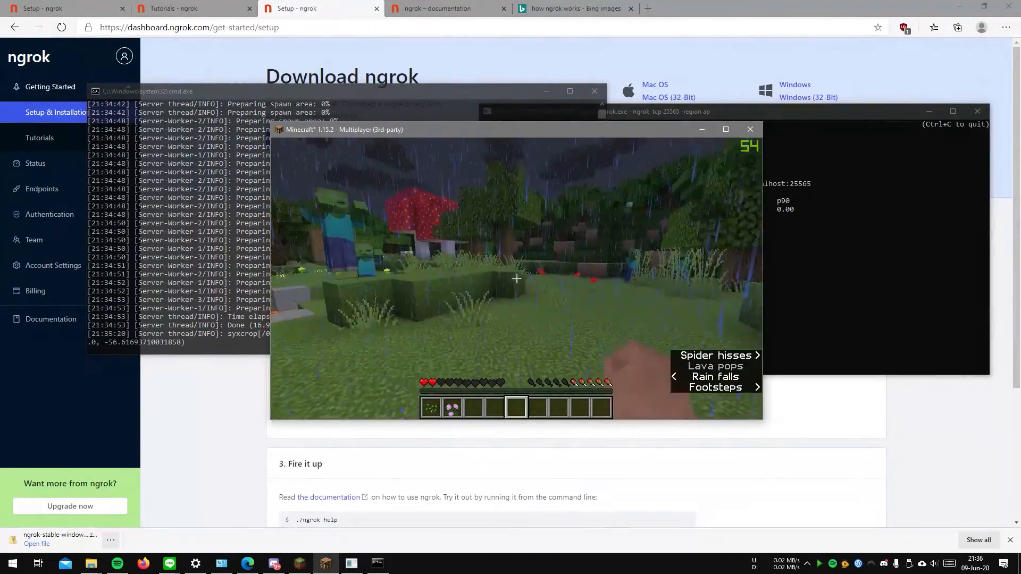
key(Tab)
key(w)
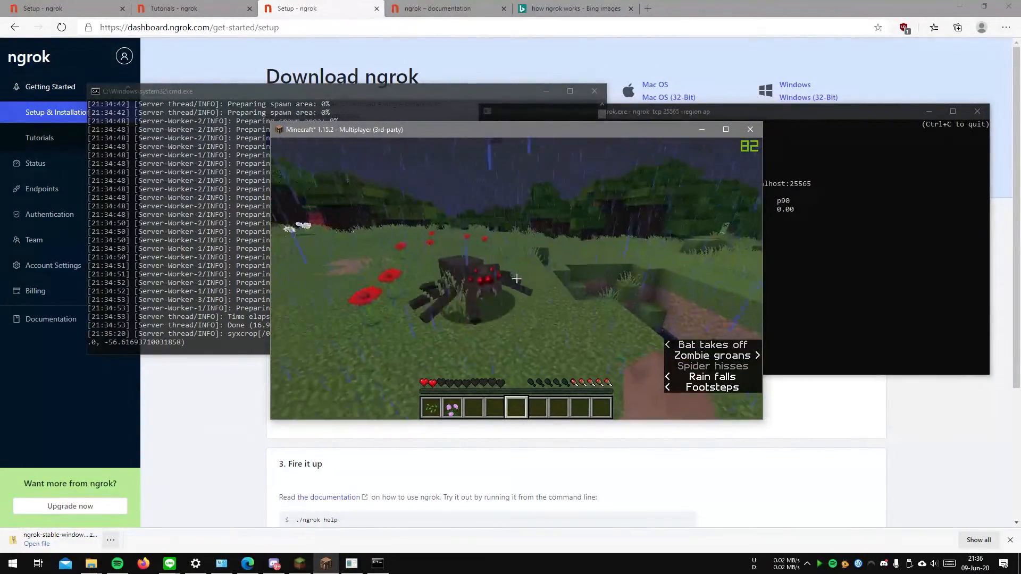
key(w)
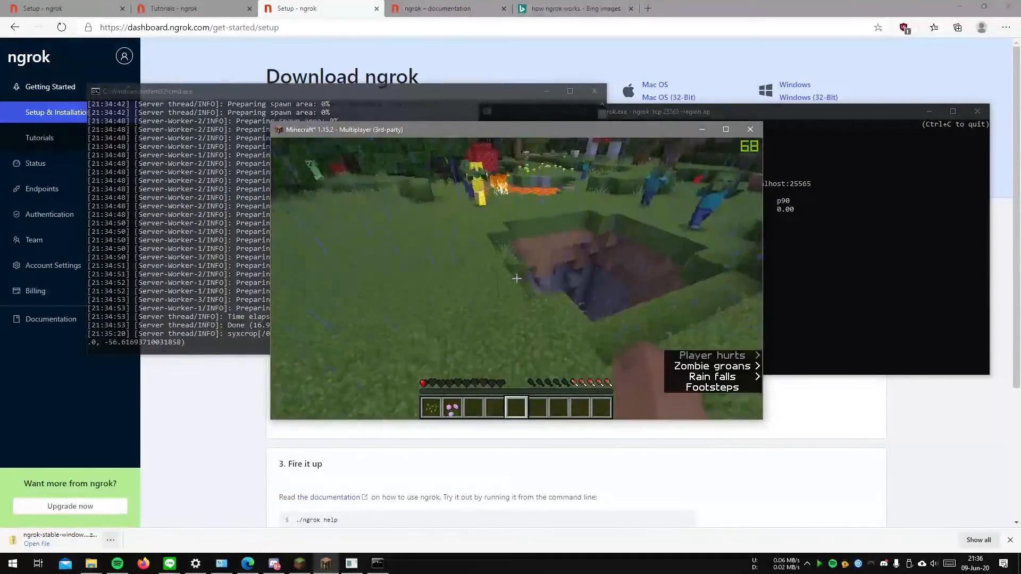
key(w)
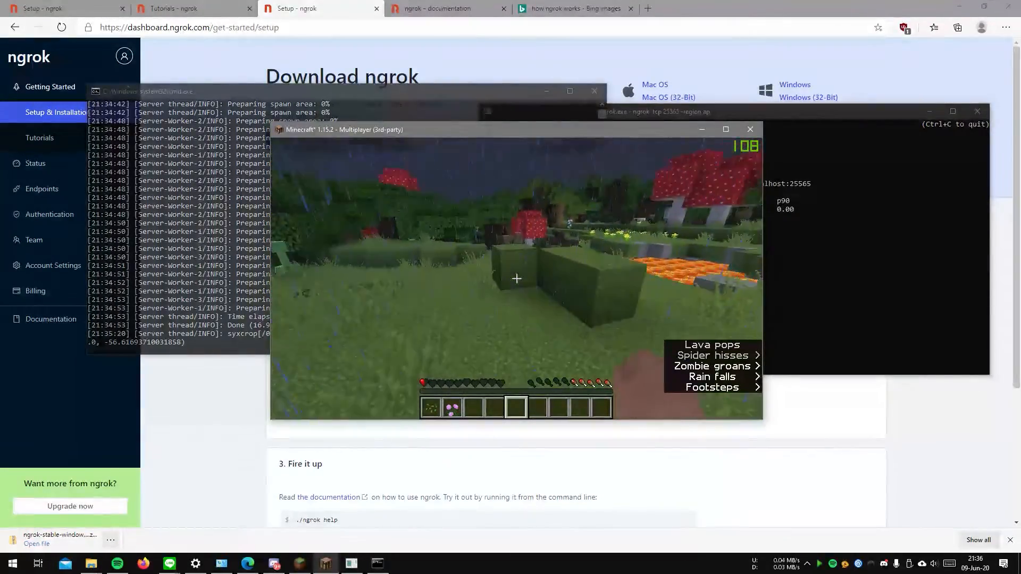
key(w)
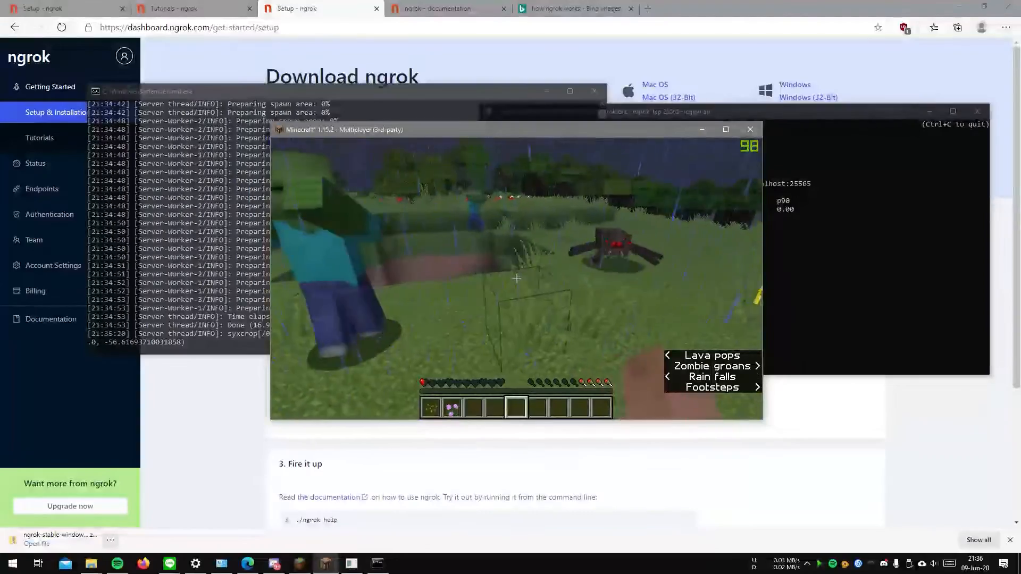
key(w)
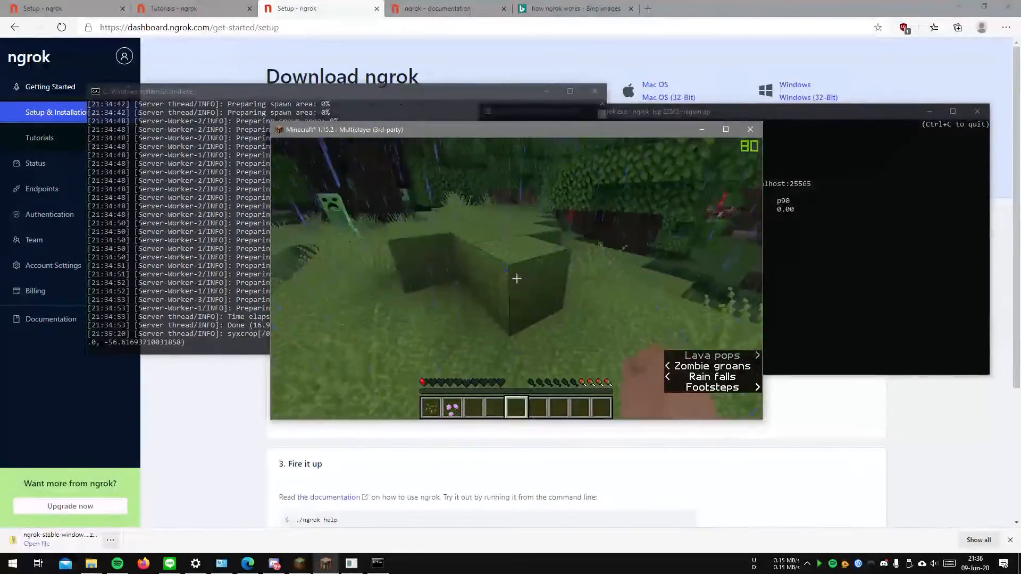
Step: Disconnect from the multiplayer world and shut down the Minecraft server from its console with the stop command
key(Escape)
click(526, 327)
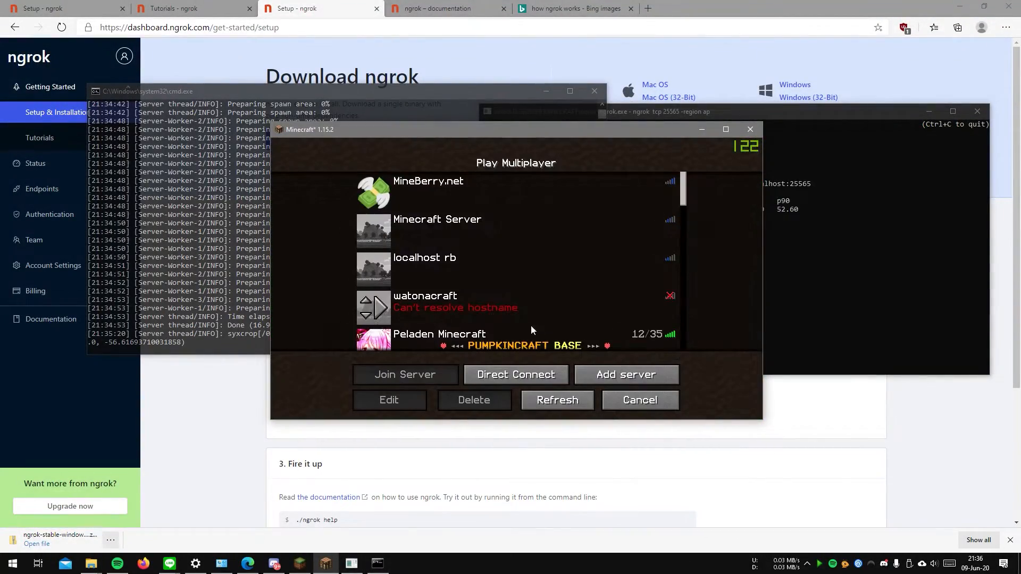
click(142, 277)
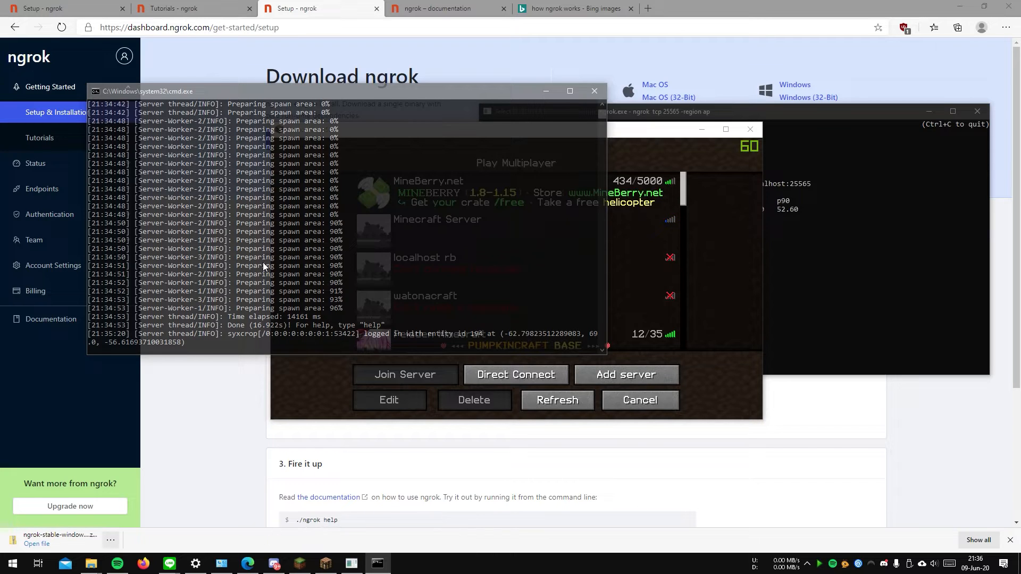
scroll(263, 263, up, 4)
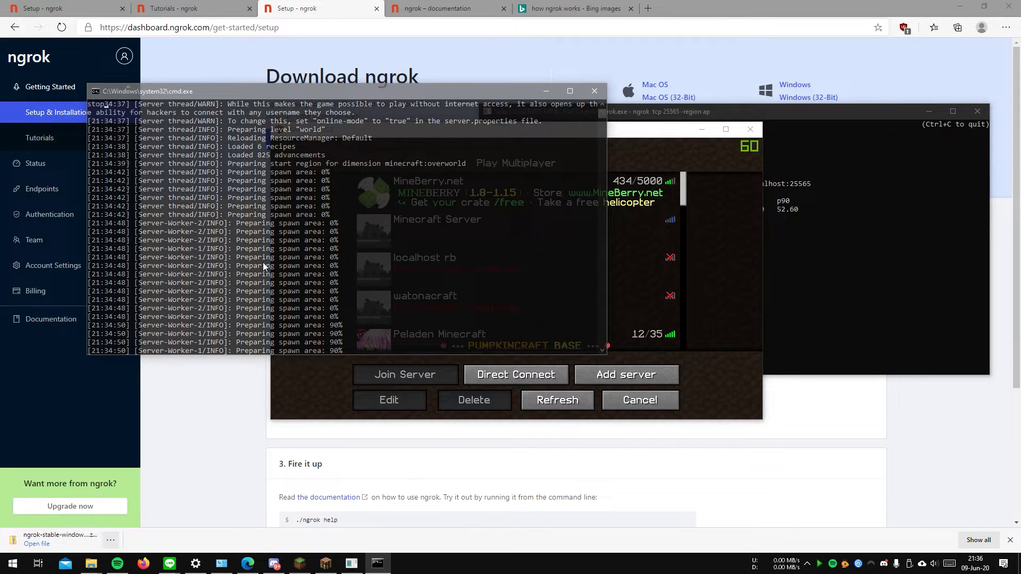
text(stop)
key(Return)
scroll(235, 148, up, 1)
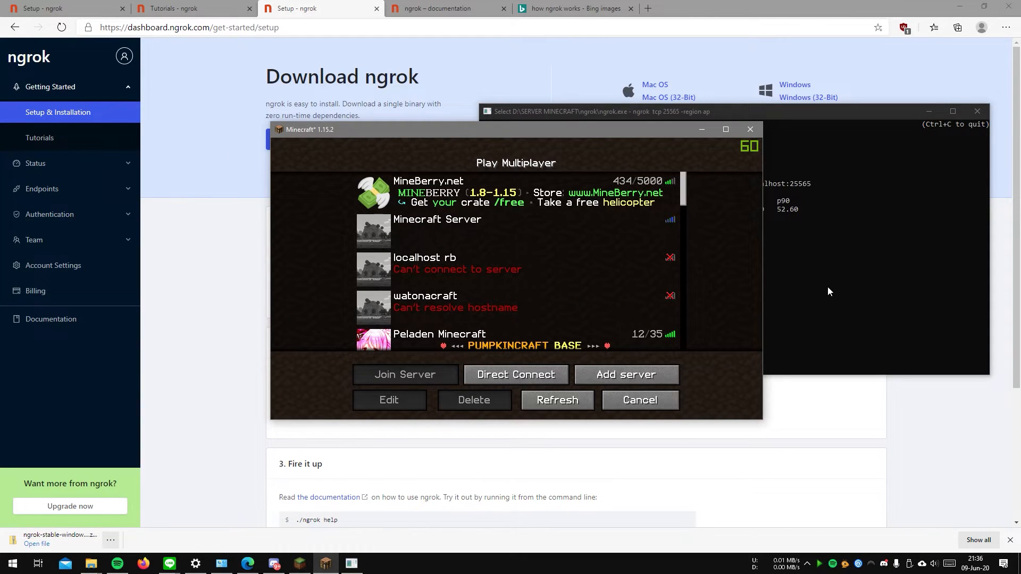
Step: Bring the ngrok console to the front, terminate the running tunnel and reposition the console window
click(824, 281)
drag(719, 112, 470, 150)
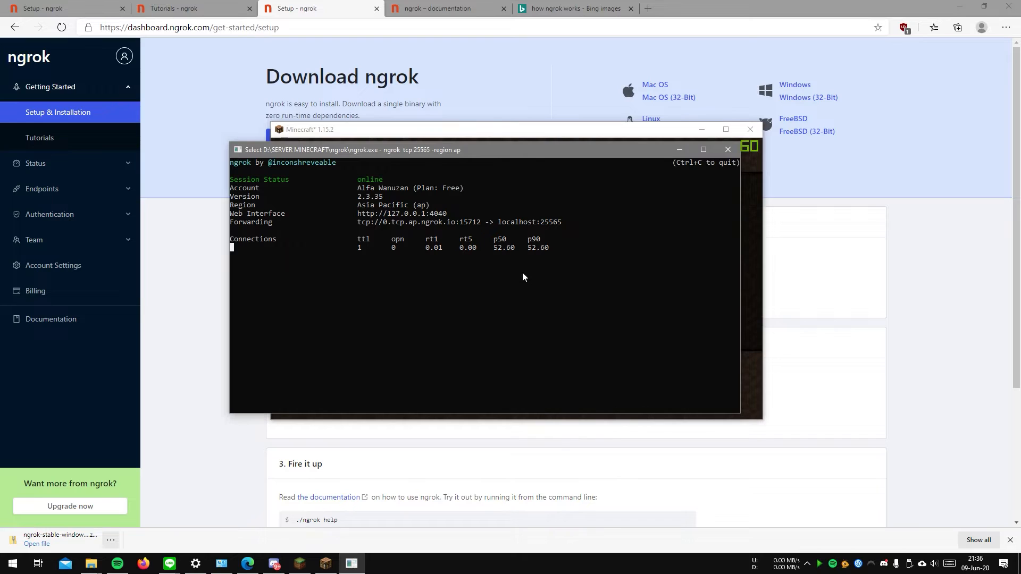
key(ctrl+c)
key(ctrl+c)
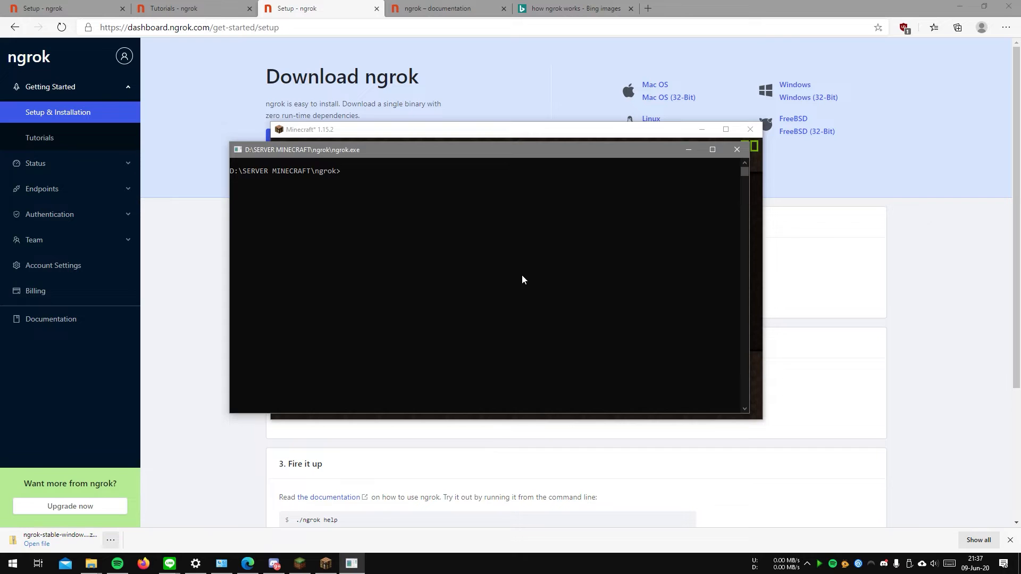
drag(412, 155, 418, 179)
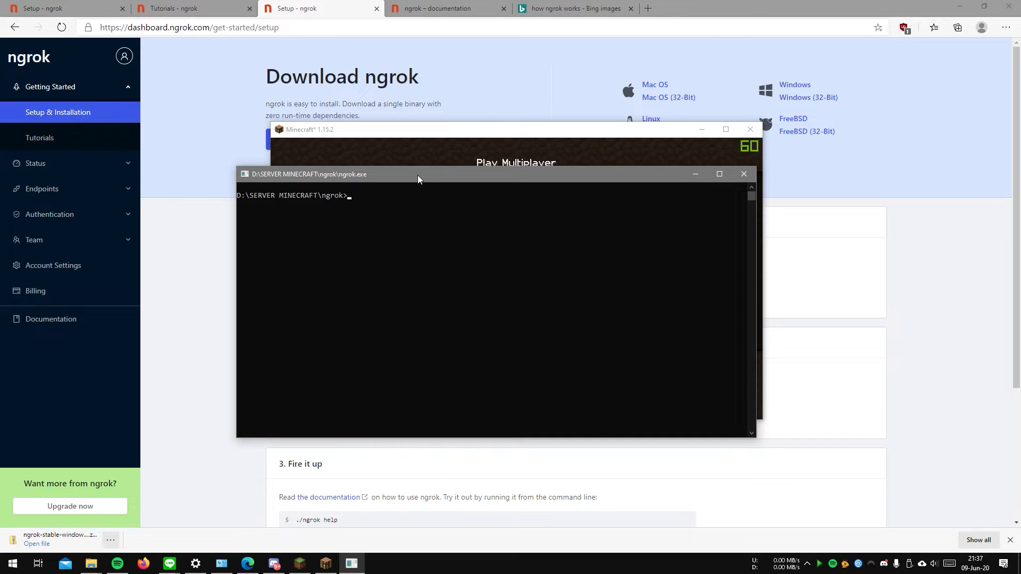
drag(418, 179, 526, 194)
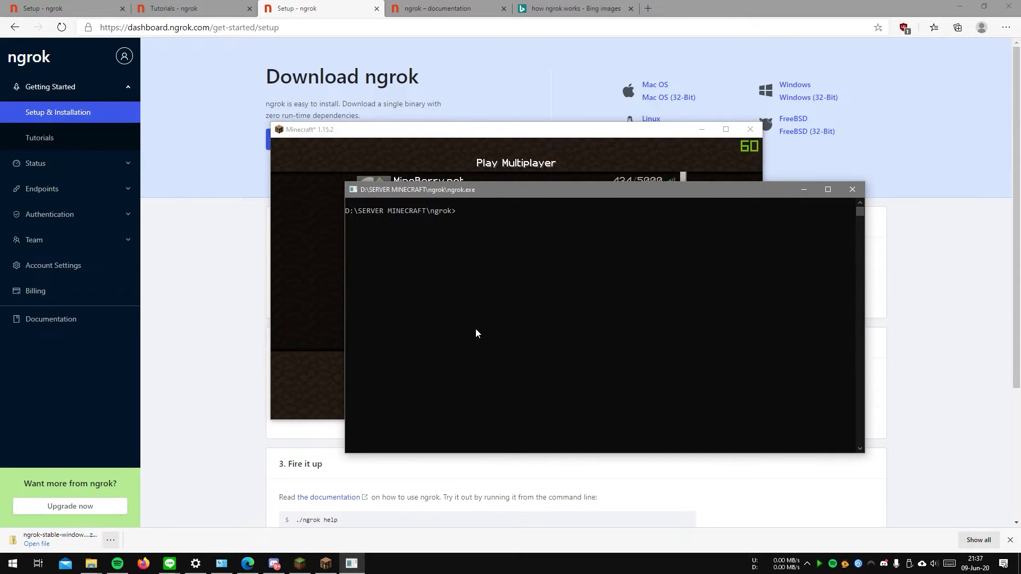
click(181, 247)
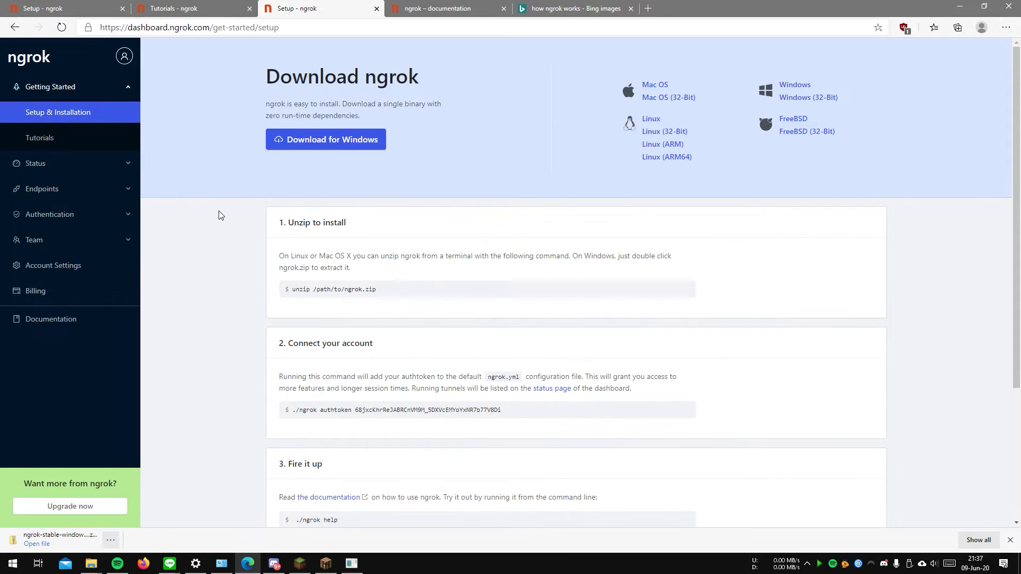
scroll(287, 325, down, 4)
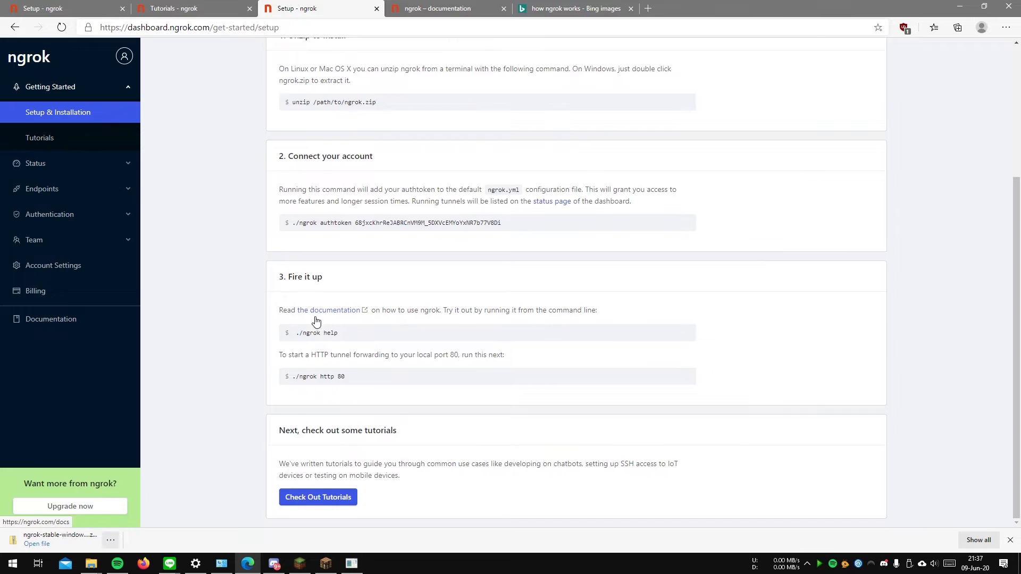
scroll(314, 326, up, 4)
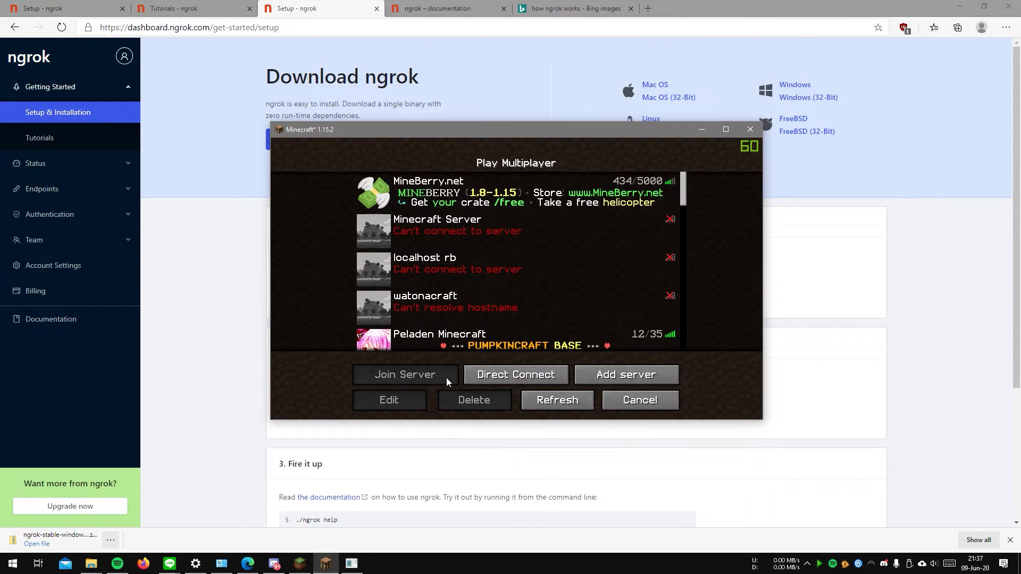
click(300, 563)
click(308, 566)
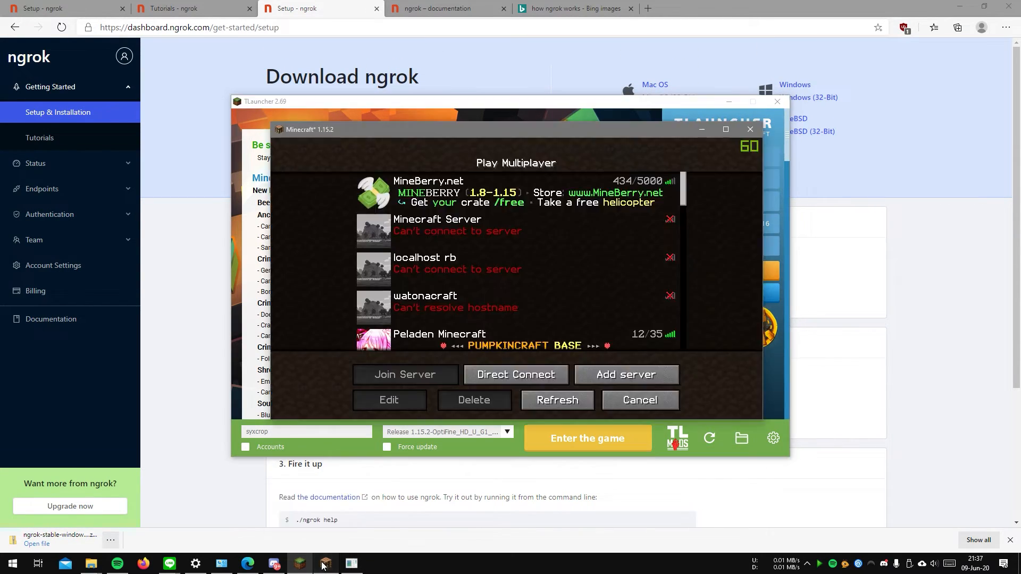
click(325, 565)
click(325, 565)
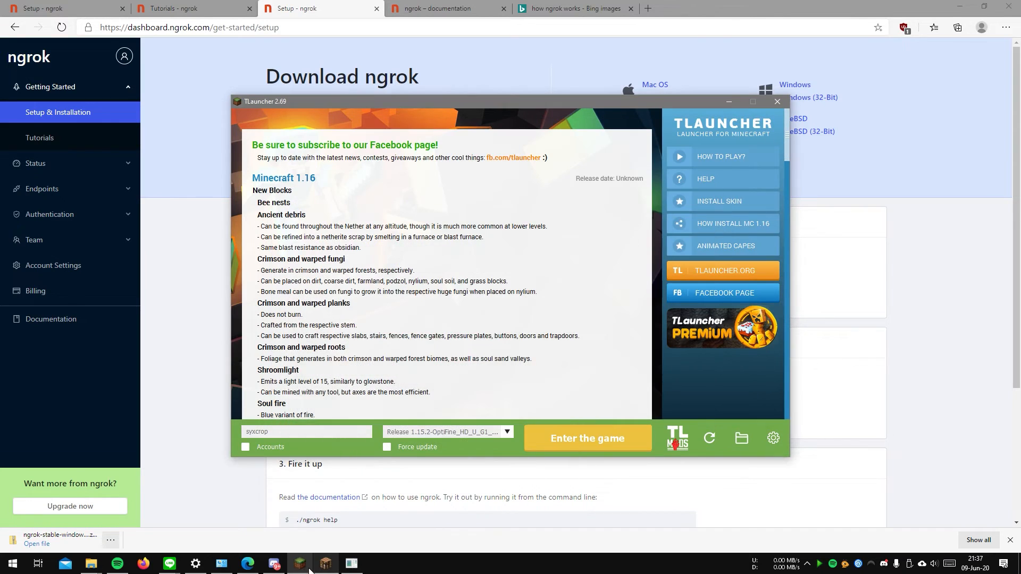
click(300, 563)
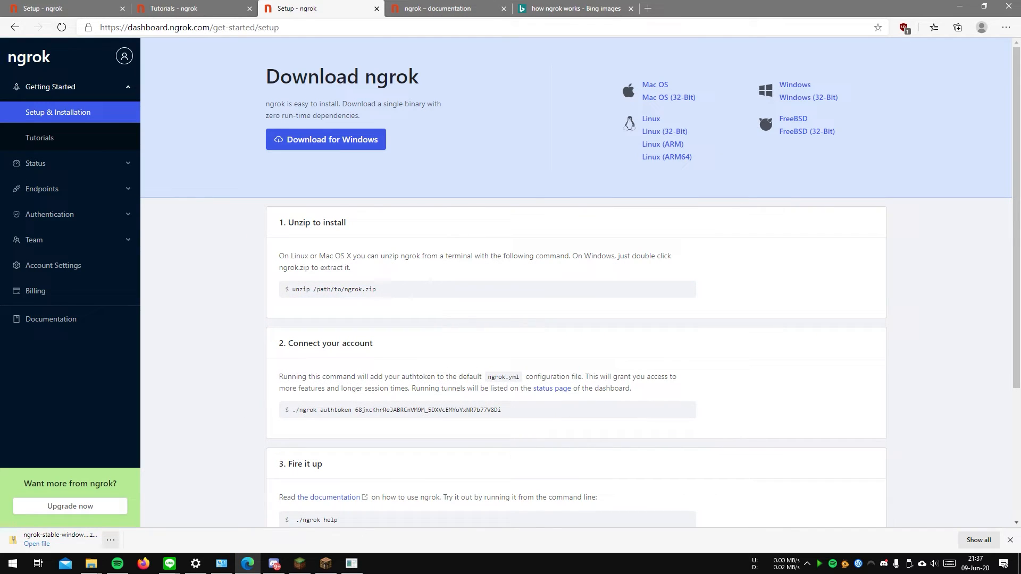
Step: Rerun ngrok tcp 25565 -region ap in the ngrok console and select the new public address on the Forwarding line, without the tcp:// prefix
click(351, 563)
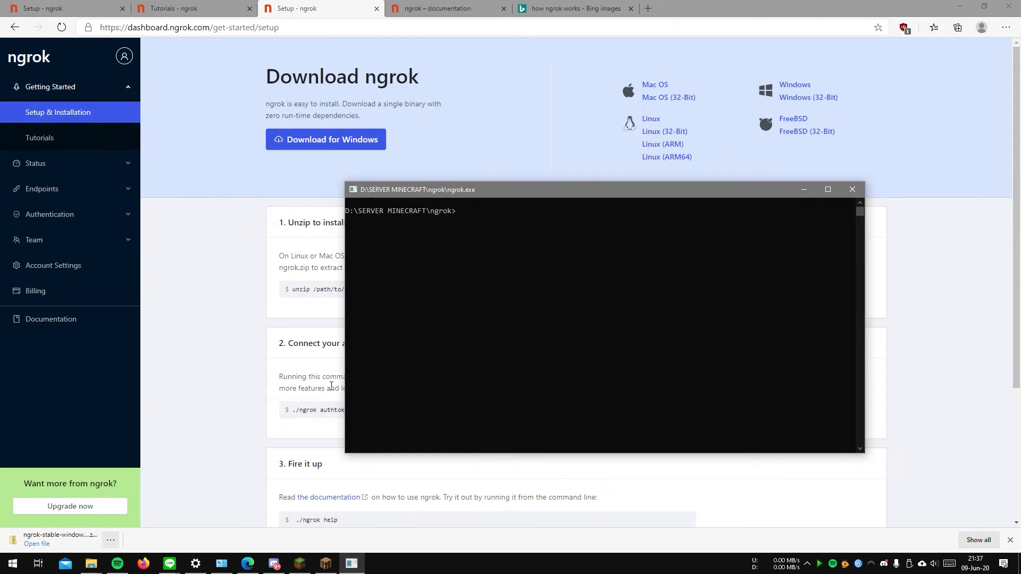
click(457, 245)
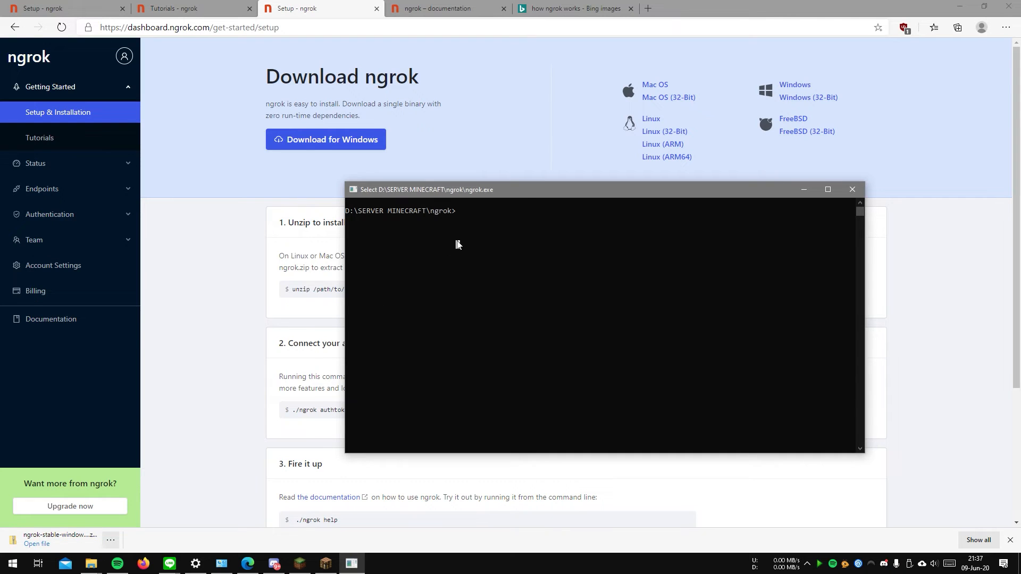
key(Up)
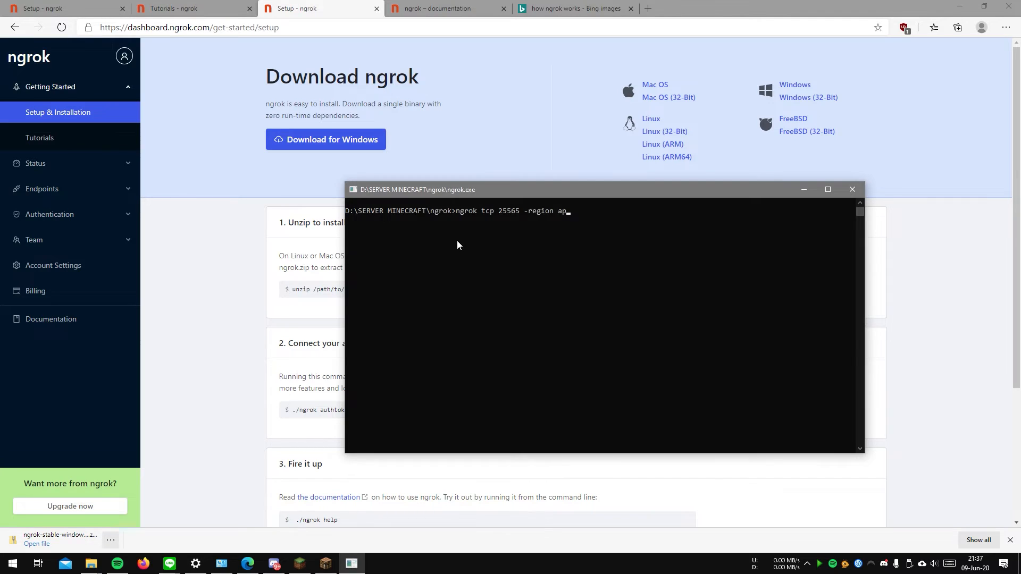
key(Return)
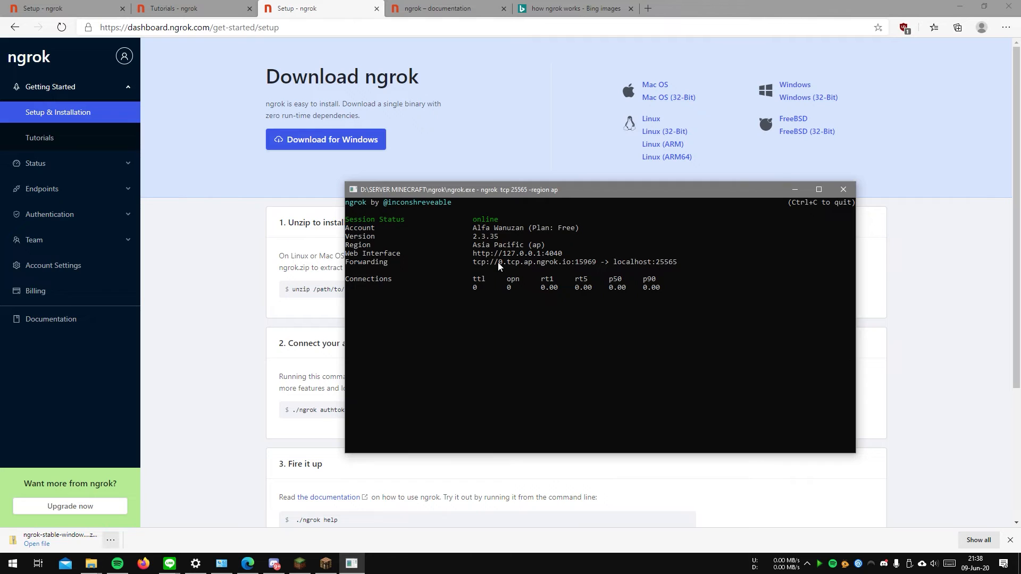
drag(498, 262, 596, 264)
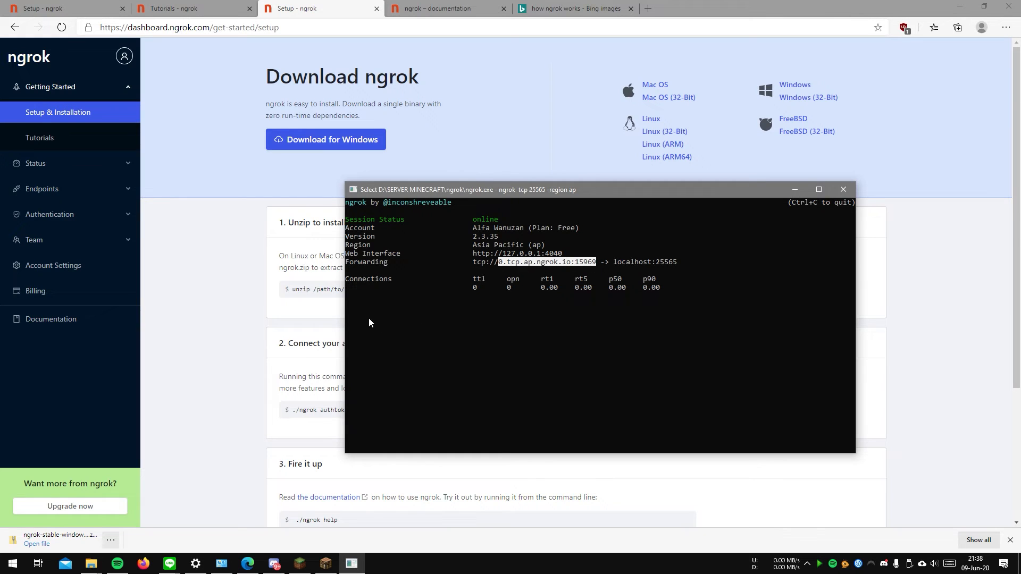